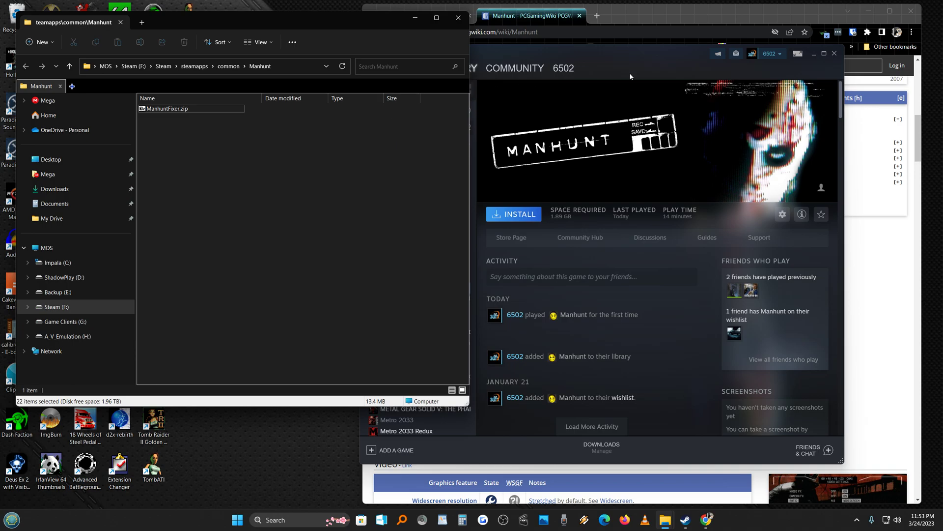
Look up the Manhunt Fixer 1.0.6 release on its GitHub page, then return to the repository's main page.
{"action": "left_click", "coordinate": [637, 58]}
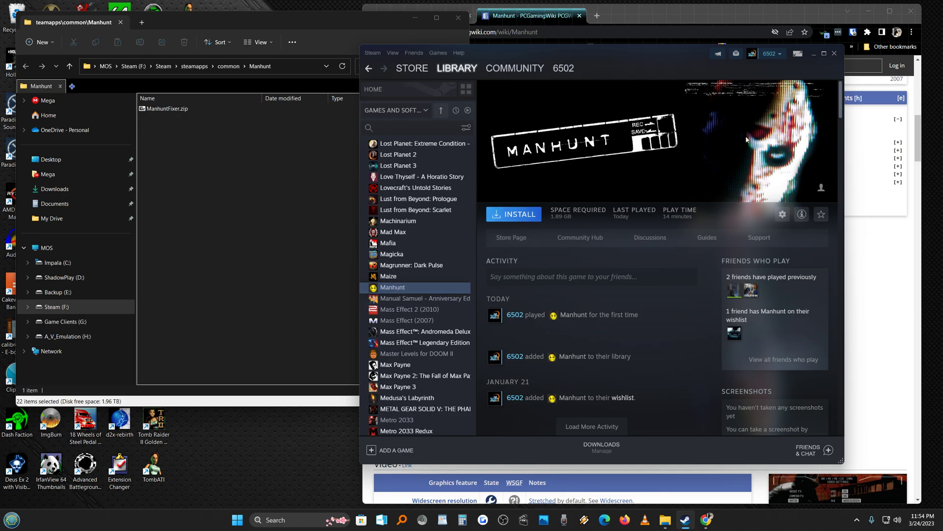
{"action": "left_click", "coordinate": [526, 17]}
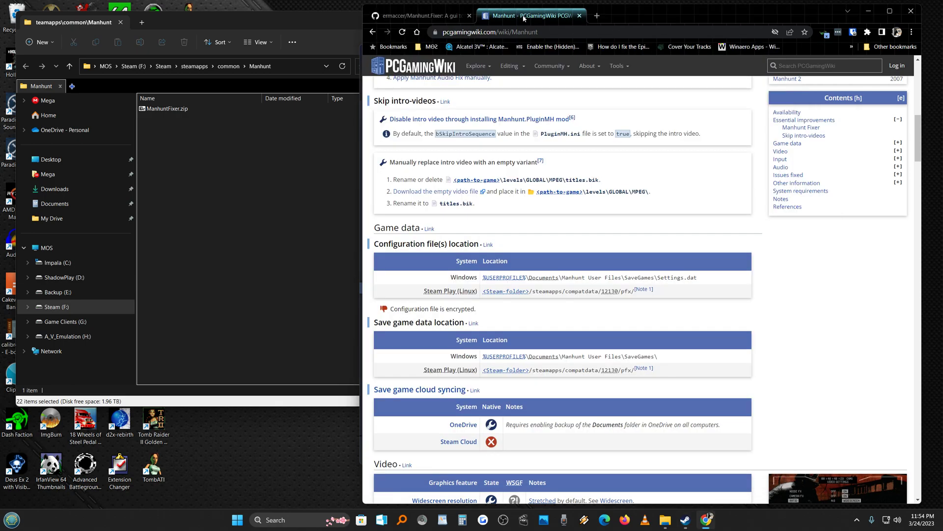
{"action": "left_click", "coordinate": [405, 14]}
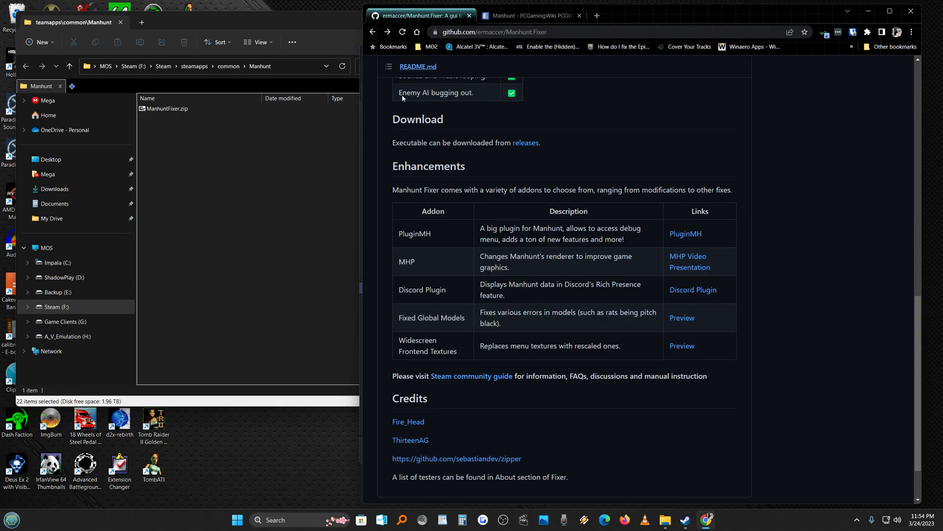
{"action": "scroll", "coordinate": [634, 328], "scroll_direction": "up", "scroll_amount": 10}
{"action": "scroll", "coordinate": [577, 303], "scroll_direction": "up", "scroll_amount": 3}
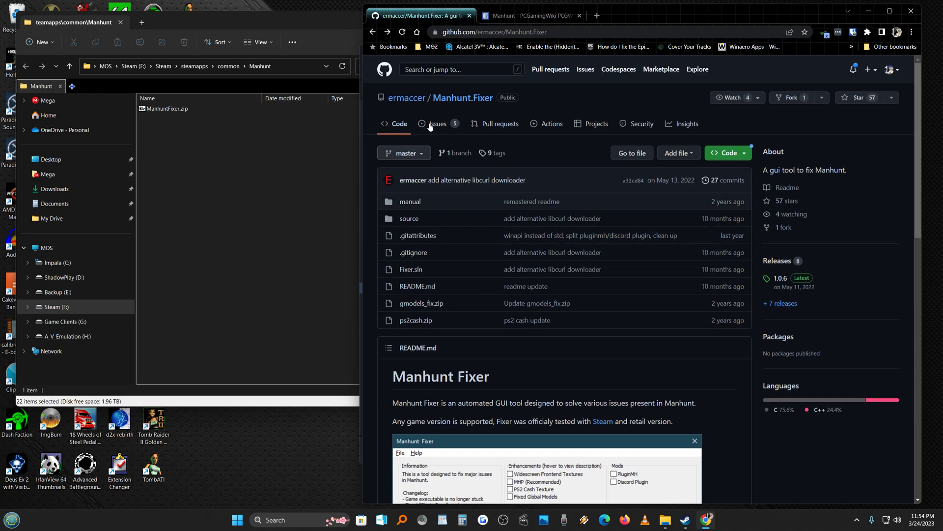
{"action": "left_click", "coordinate": [797, 277]}
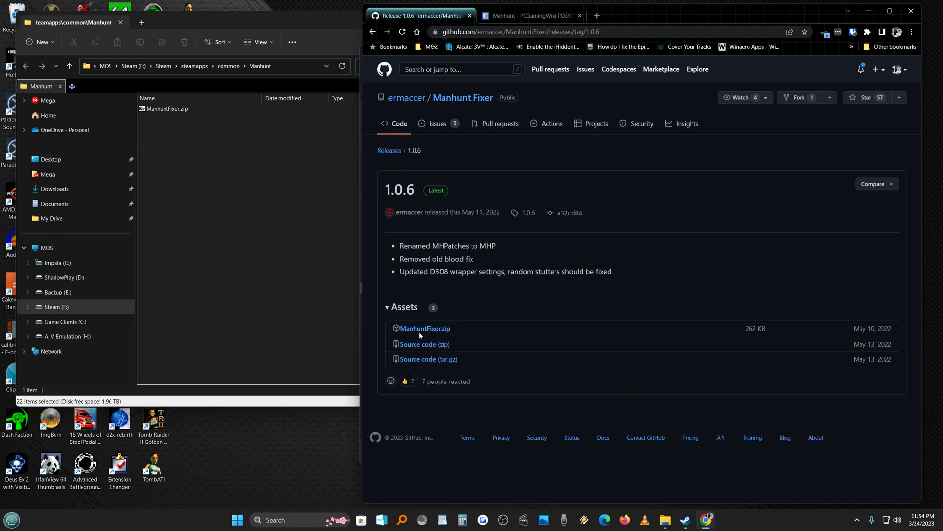
{"action": "key", "text": "alt+Left"}
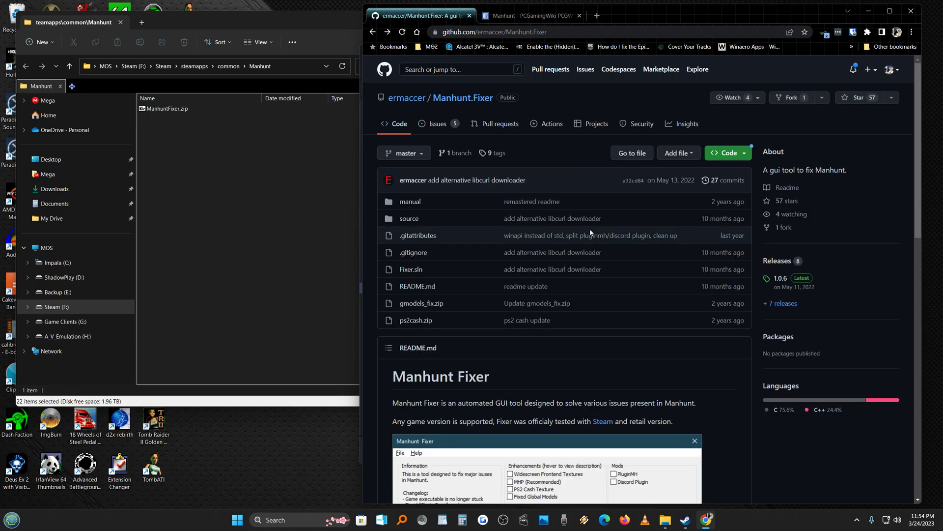
{"action": "left_click", "coordinate": [198, 177]}
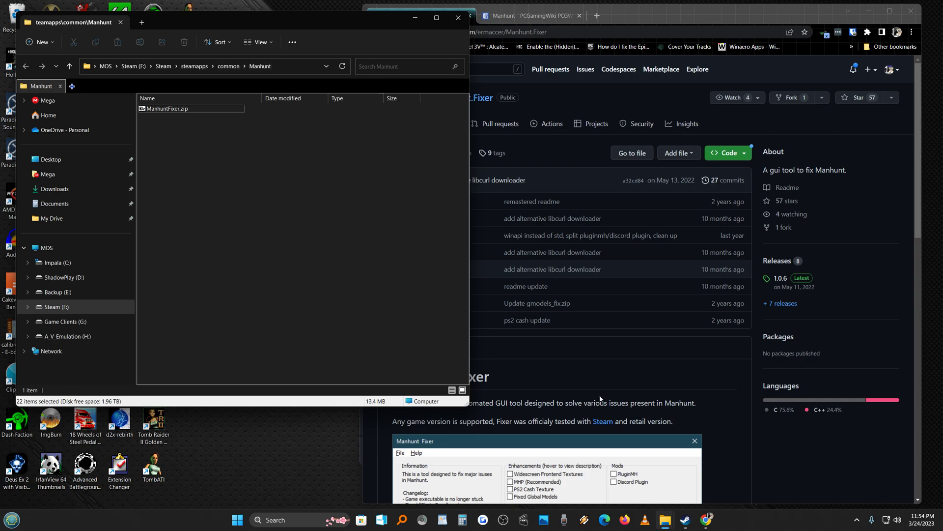
{"action": "left_click", "coordinate": [686, 519]}
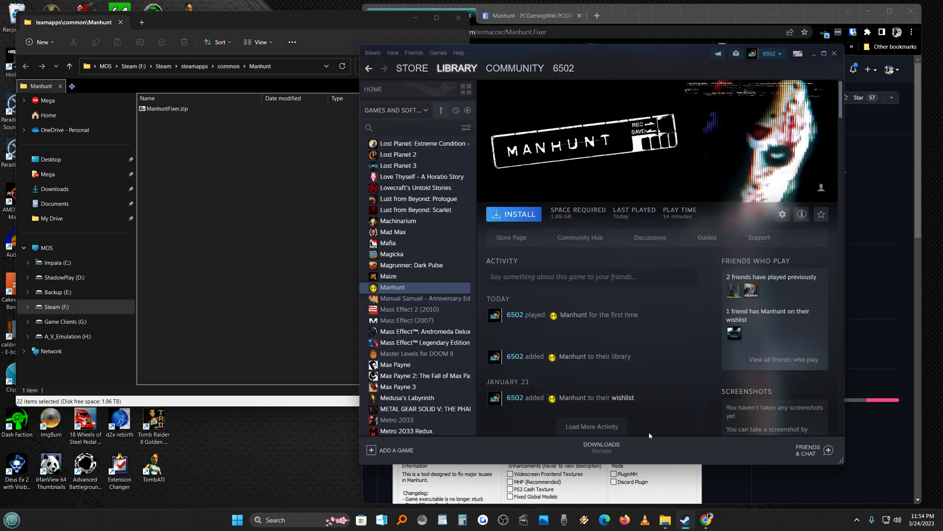
{"action": "left_click", "coordinate": [179, 147]}
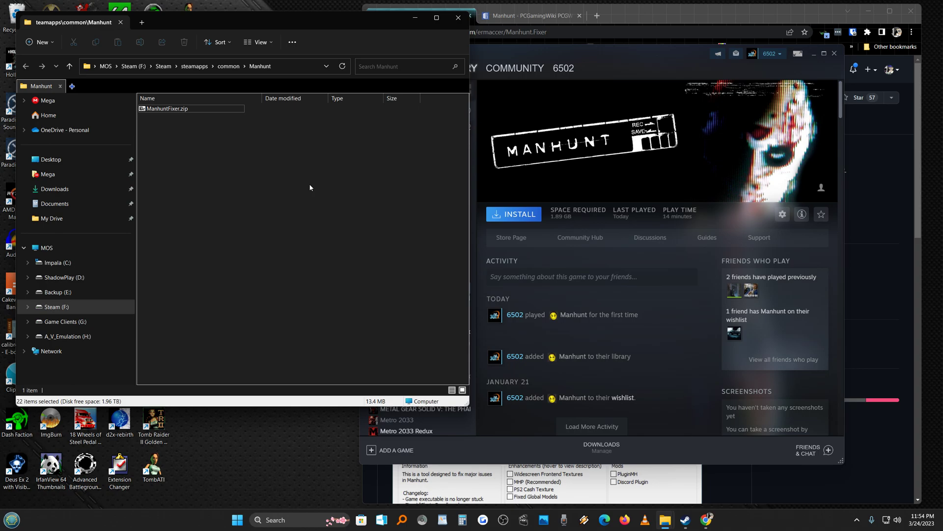
Examine the managed processes in Acronis True Image's Active Protection for the Fixer.exe and manhunt.exe entries, then close the program.
{"action": "left_click", "coordinate": [856, 520]}
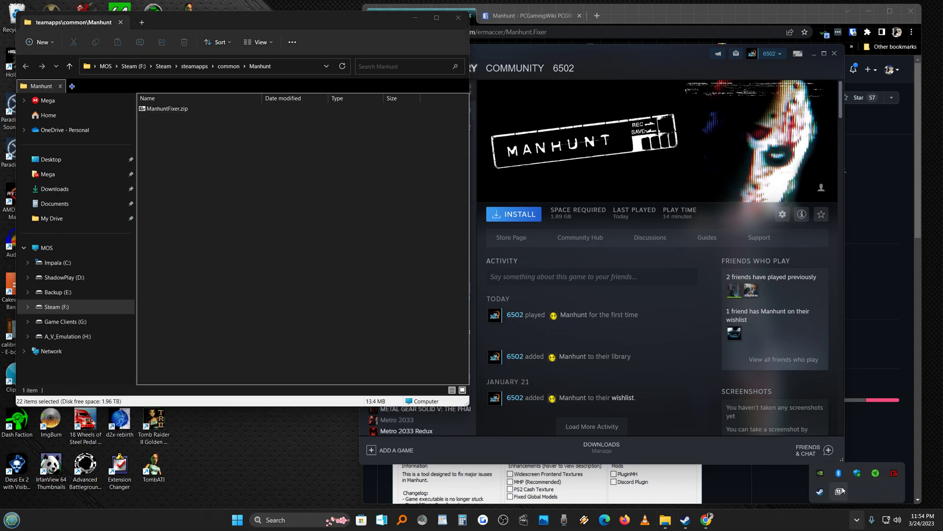
{"action": "left_click", "coordinate": [840, 491]}
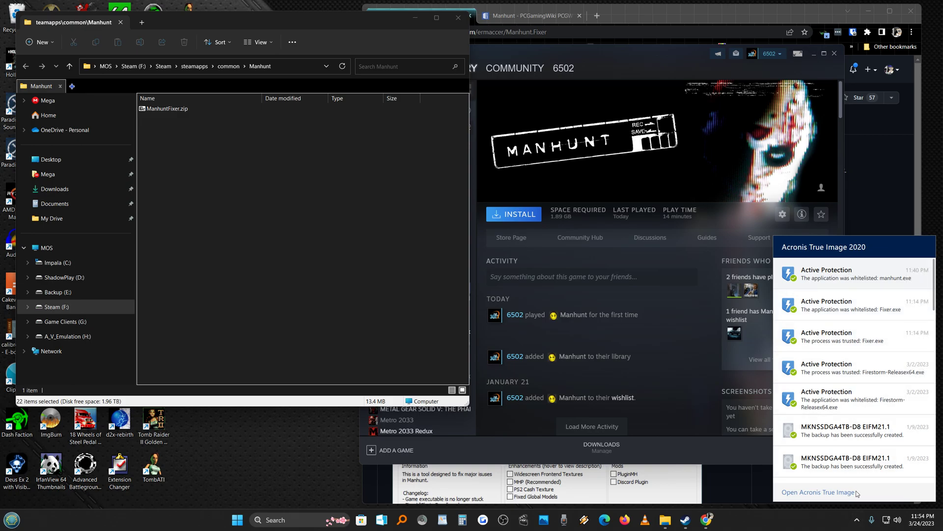
{"action": "left_click", "coordinate": [841, 493]}
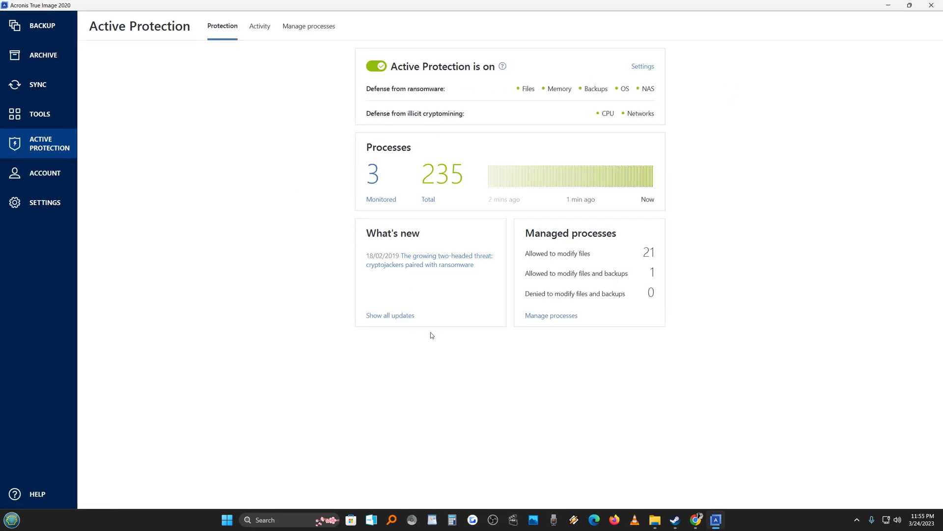
{"action": "left_click", "coordinate": [560, 320]}
{"action": "scroll", "coordinate": [223, 437], "scroll_direction": "down", "scroll_amount": 3}
{"action": "scroll", "coordinate": [224, 435], "scroll_direction": "down", "scroll_amount": 1}
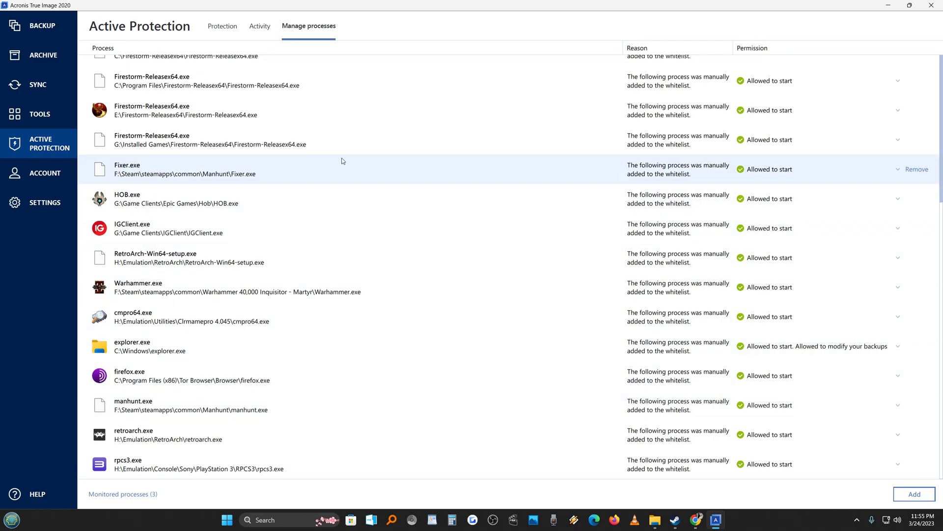
{"action": "left_click", "coordinate": [931, 5]}
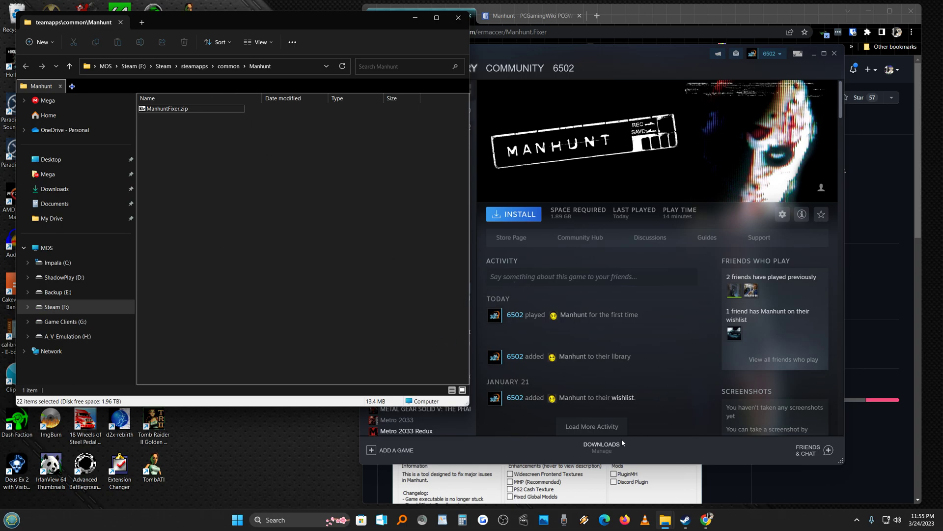
Check the save game location on the PCGamingWiki Manhunt page and view the Manhunt User Files folder in File Explorer.
{"action": "left_click", "coordinate": [527, 16]}
{"action": "scroll", "coordinate": [514, 368], "scroll_direction": "up", "scroll_amount": 5}
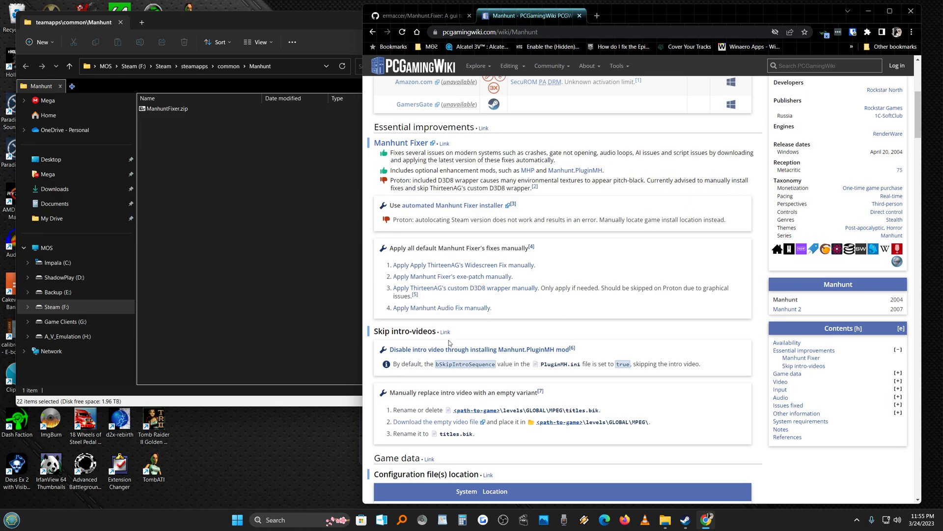
{"action": "scroll", "coordinate": [514, 368], "scroll_direction": "up", "scroll_amount": 5}
{"action": "scroll", "coordinate": [448, 343], "scroll_direction": "down", "scroll_amount": 15}
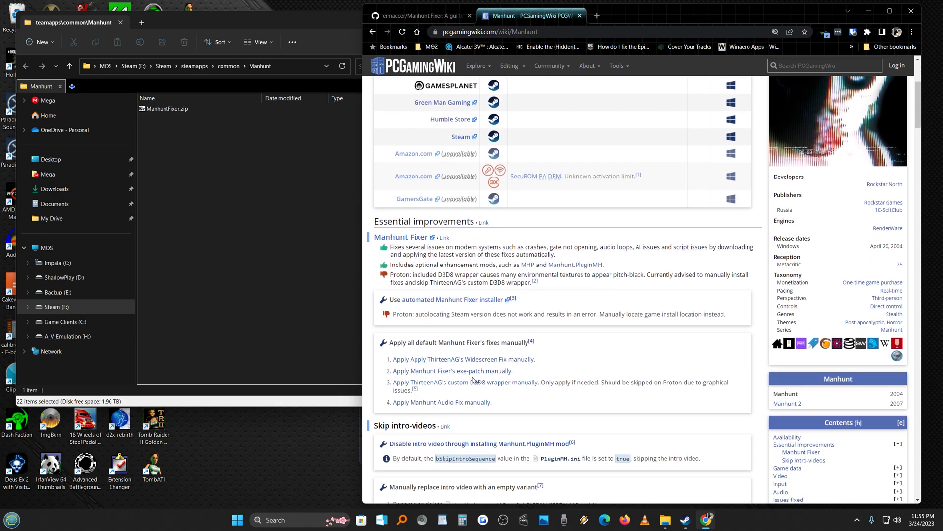
{"action": "scroll", "coordinate": [475, 356], "scroll_direction": "down", "scroll_amount": 1}
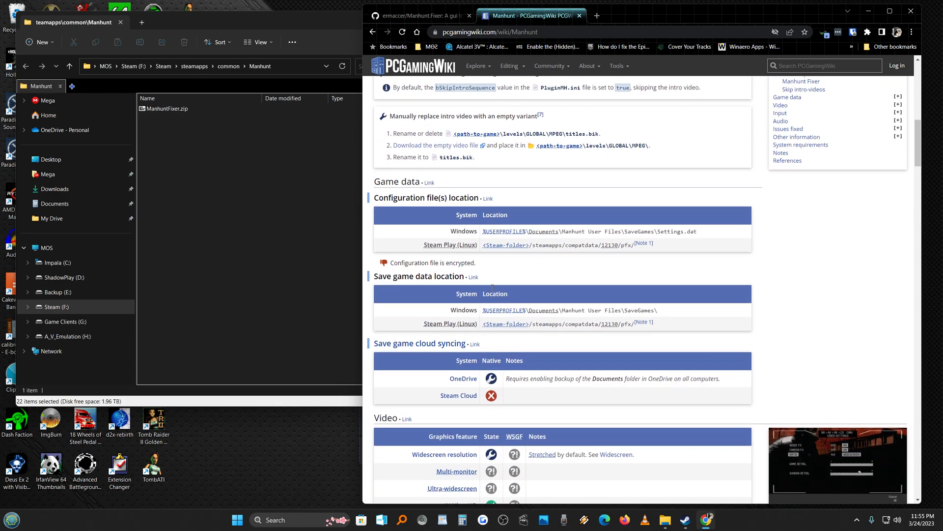
{"action": "left_click", "coordinate": [671, 518]}
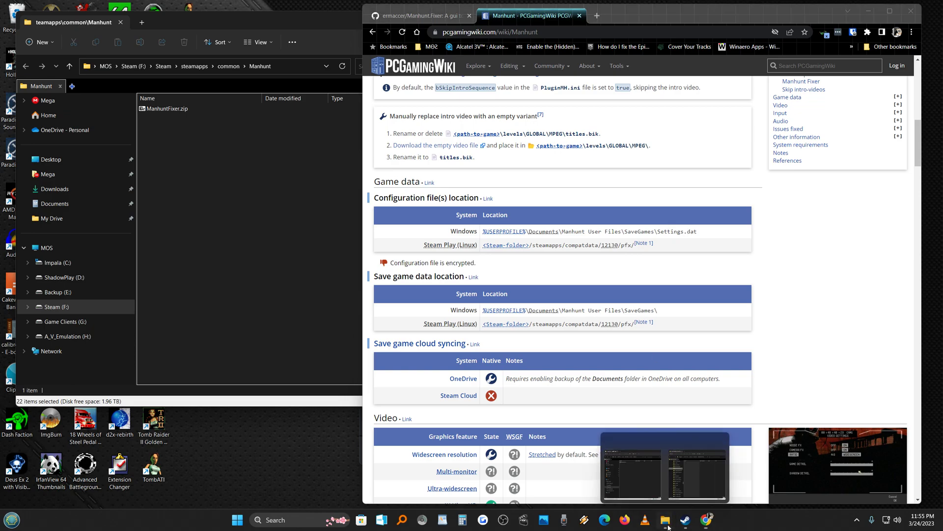
{"action": "left_click", "coordinate": [688, 469]}
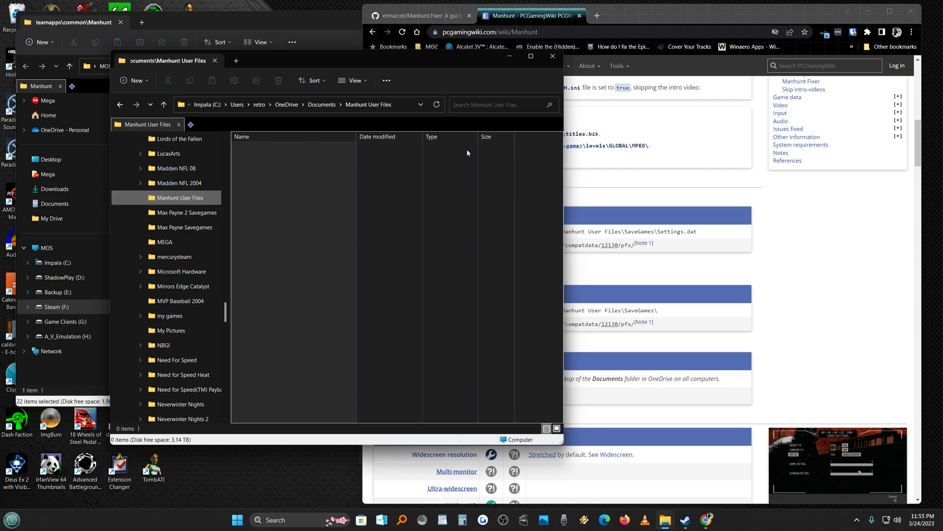
{"action": "left_click", "coordinate": [508, 58]}
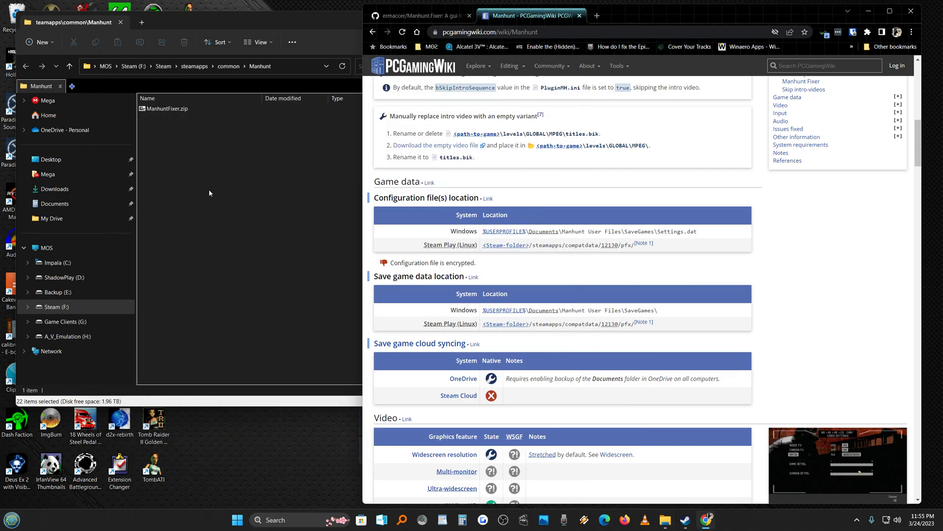
{"action": "left_click", "coordinate": [201, 177]}
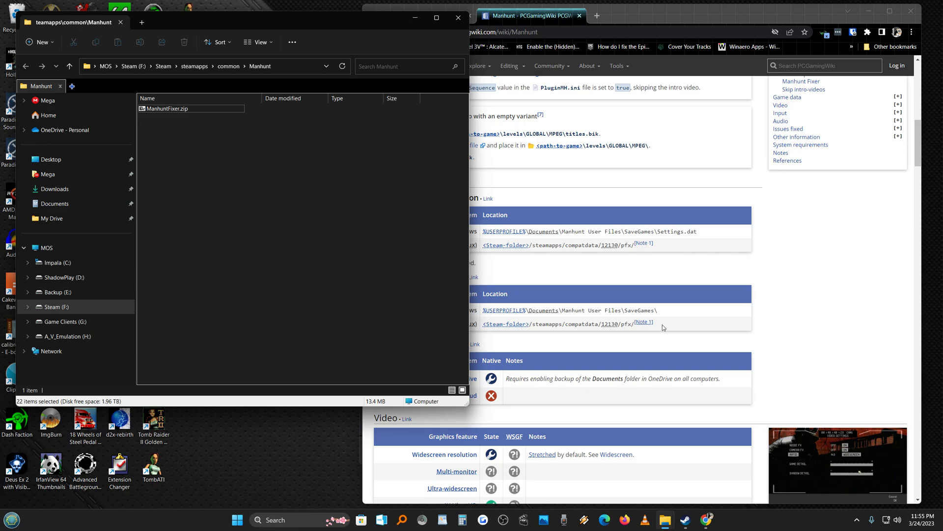
{"action": "left_click", "coordinate": [685, 520]}
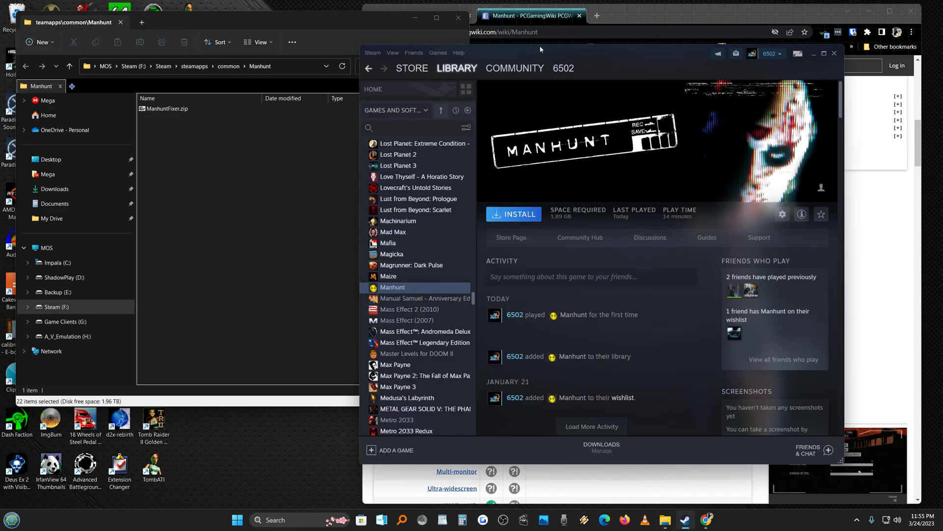
{"action": "left_click", "coordinate": [143, 196]}
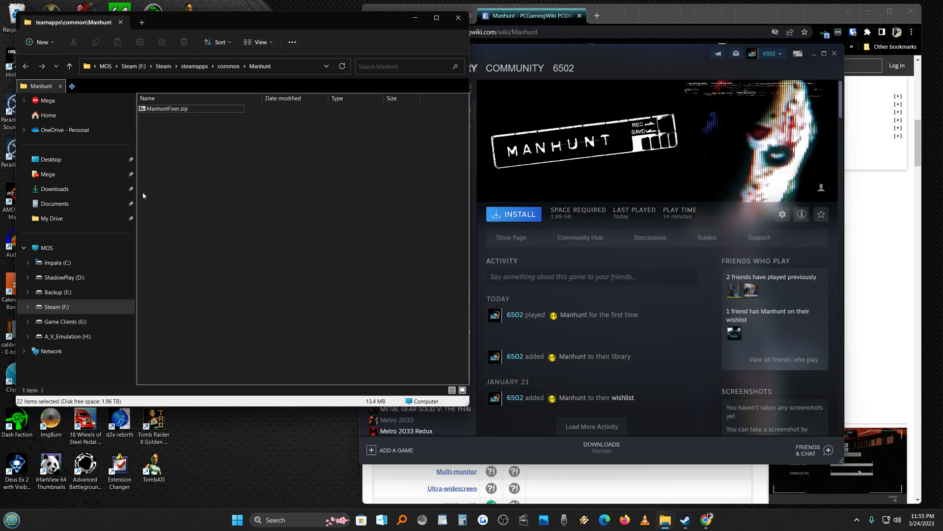
{"action": "left_click", "coordinate": [175, 108]}
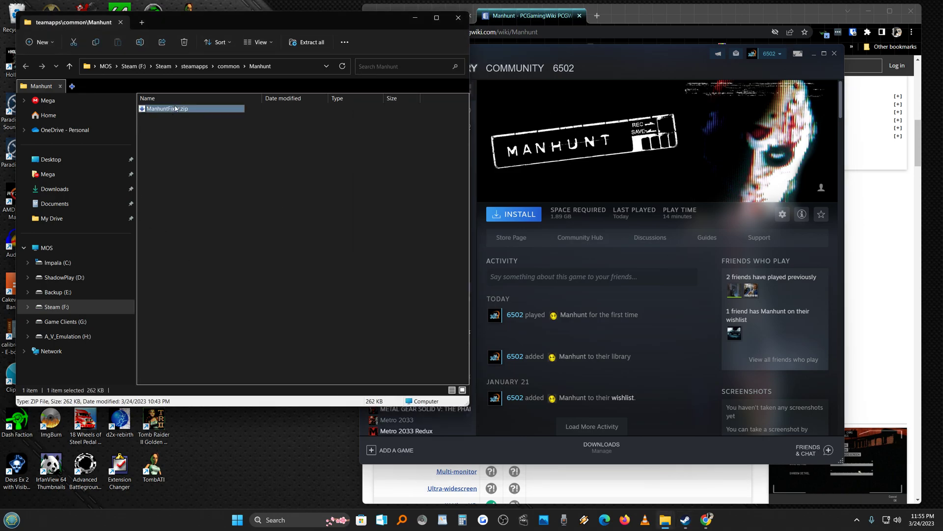
{"action": "left_click", "coordinate": [495, 30]}
{"action": "left_click", "coordinate": [423, 15]}
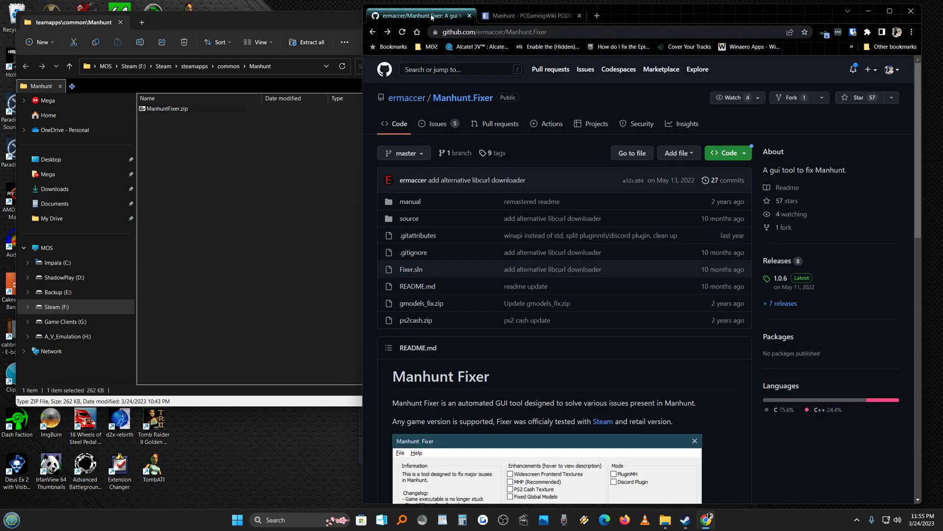
{"action": "left_click", "coordinate": [532, 20]}
{"action": "left_click", "coordinate": [252, 173]}
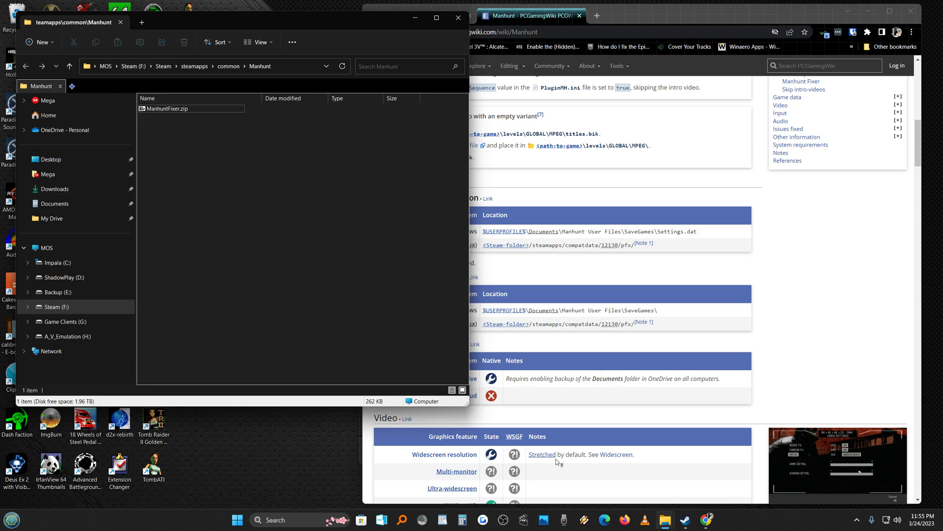
Bring up the Manhunt User Files folder window and move it clear of the Manhunt game folder's file list.
{"action": "mouse_move", "coordinate": [671, 524]}
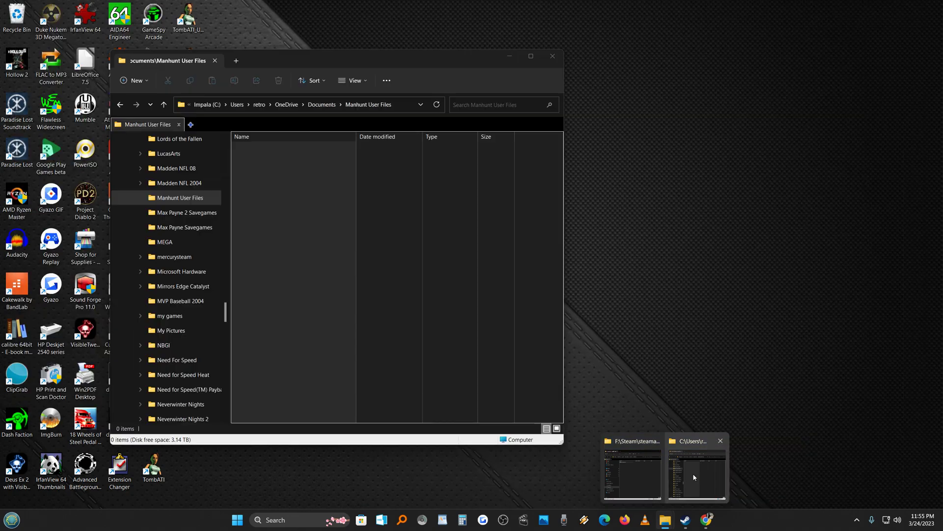
{"action": "left_click", "coordinate": [693, 473]}
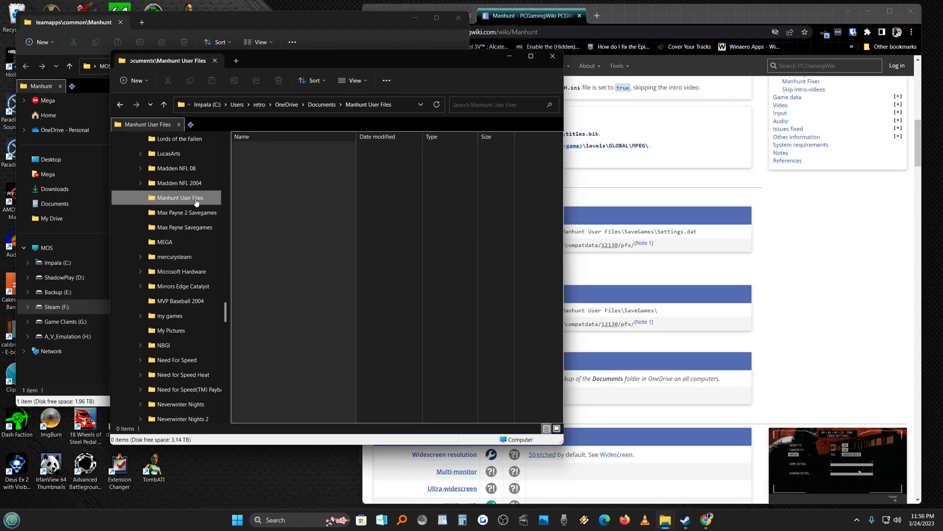
{"action": "left_click_drag", "start_coordinate": [263, 55], "coordinate": [404, 89]}
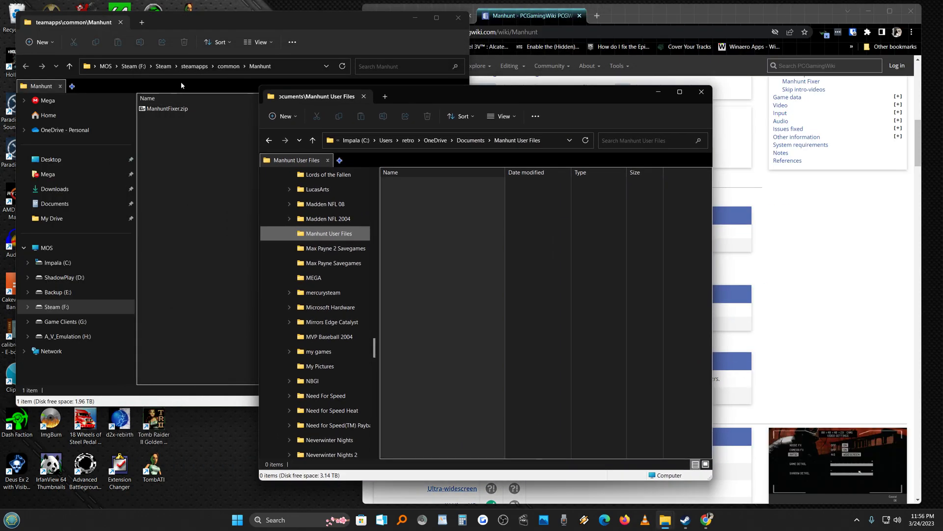
{"action": "left_click", "coordinate": [176, 135]}
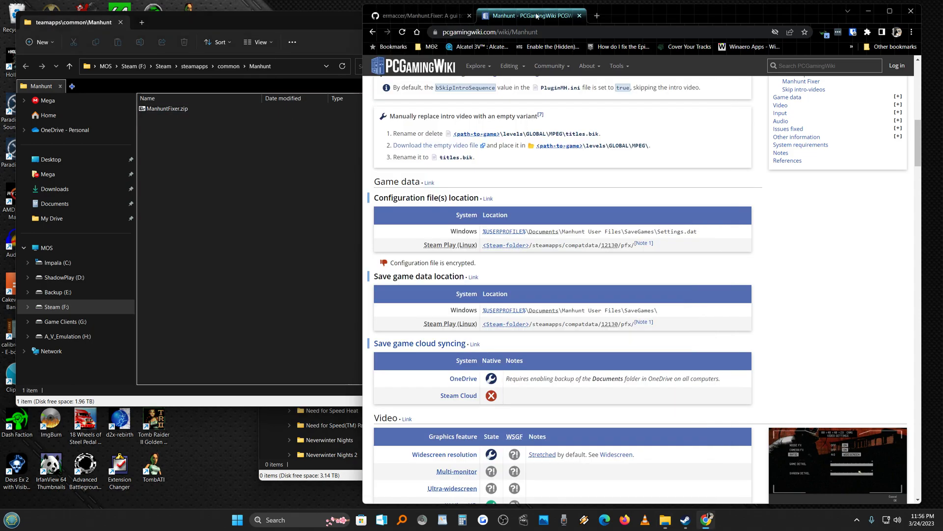
Switch to Steam and start installing Manhunt under F:\Steam without desktop or start menu shortcuts.
{"action": "left_click", "coordinate": [557, 69]}
{"action": "left_click", "coordinate": [685, 519]}
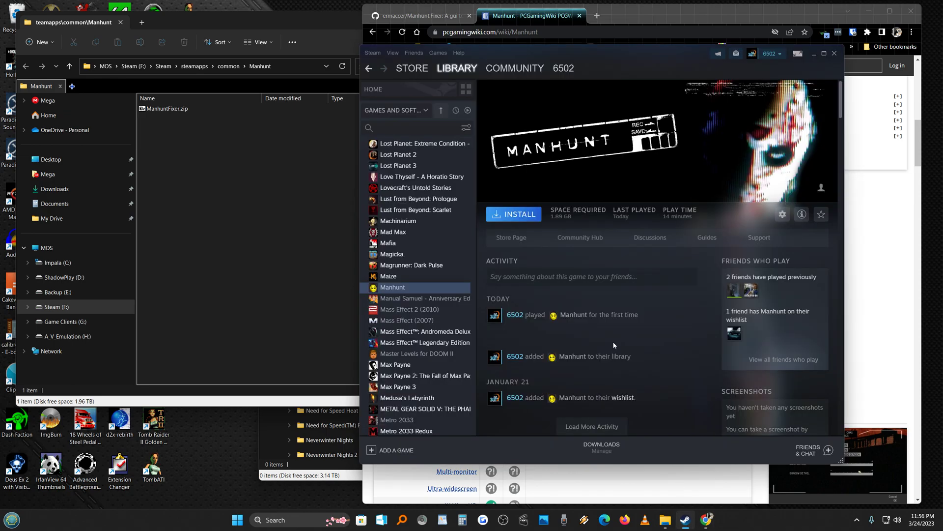
{"action": "left_click", "coordinate": [515, 215]}
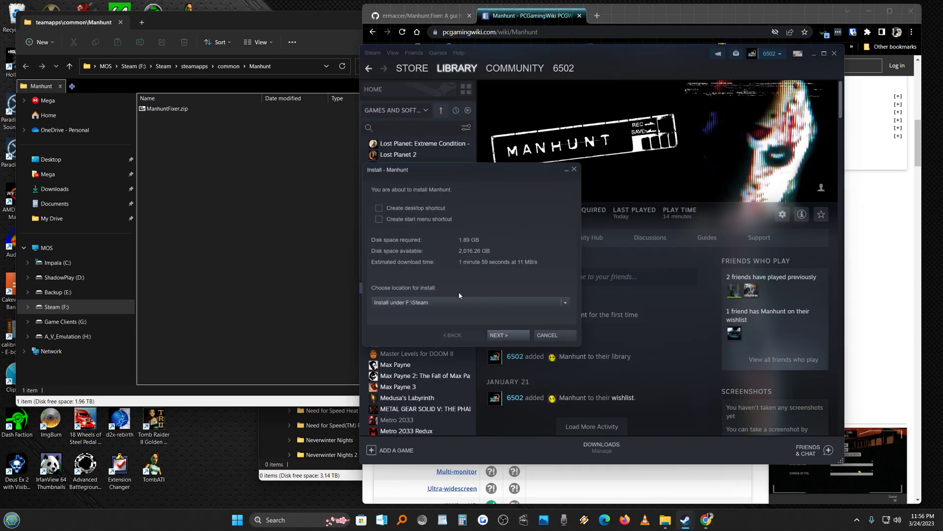
{"action": "left_click", "coordinate": [509, 334]}
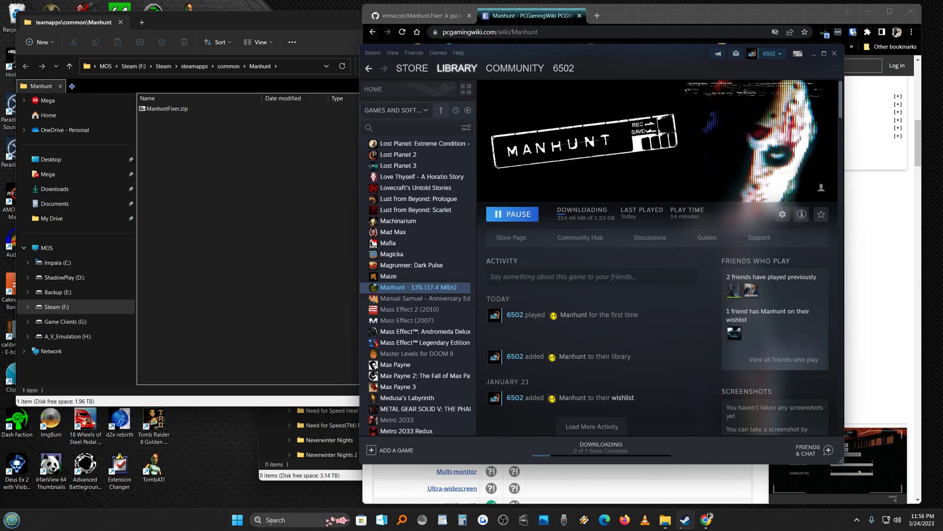
Bring the Manhunt User Files folder window forward and move it over the Manhunt game folder window.
{"action": "left_click", "coordinate": [311, 477]}
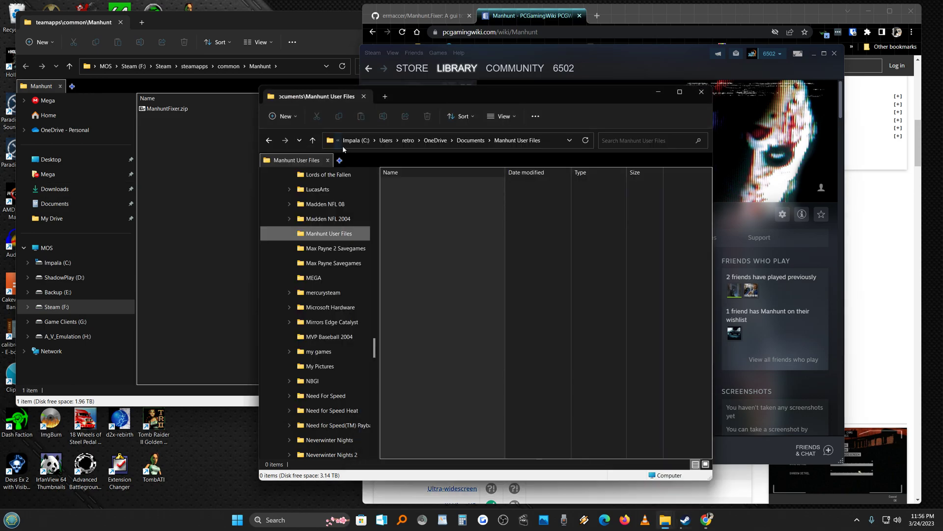
{"action": "left_click_drag", "start_coordinate": [549, 105], "coordinate": [358, 48]}
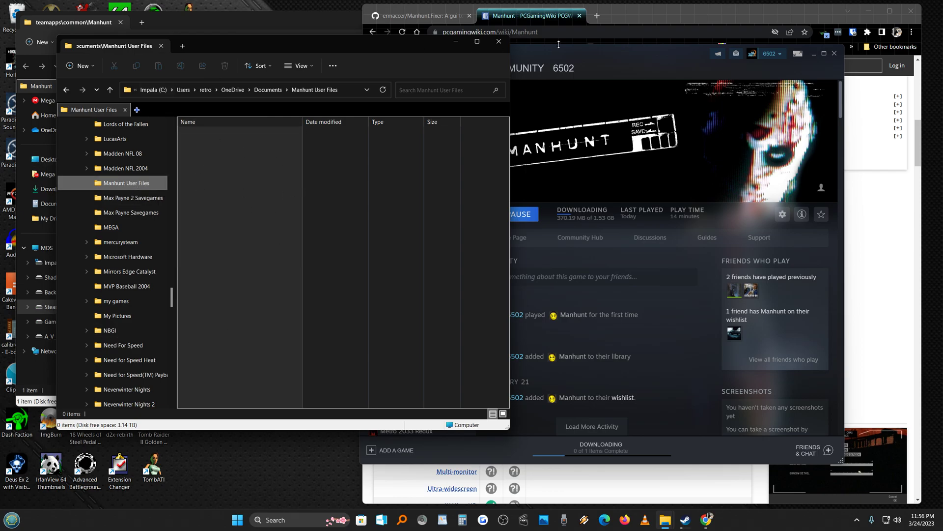
Launch Manhunt from the Steam library and start it with the screen mode set to 640 x 480 x 32 (Fullscreen).
{"action": "left_click", "coordinate": [647, 57]}
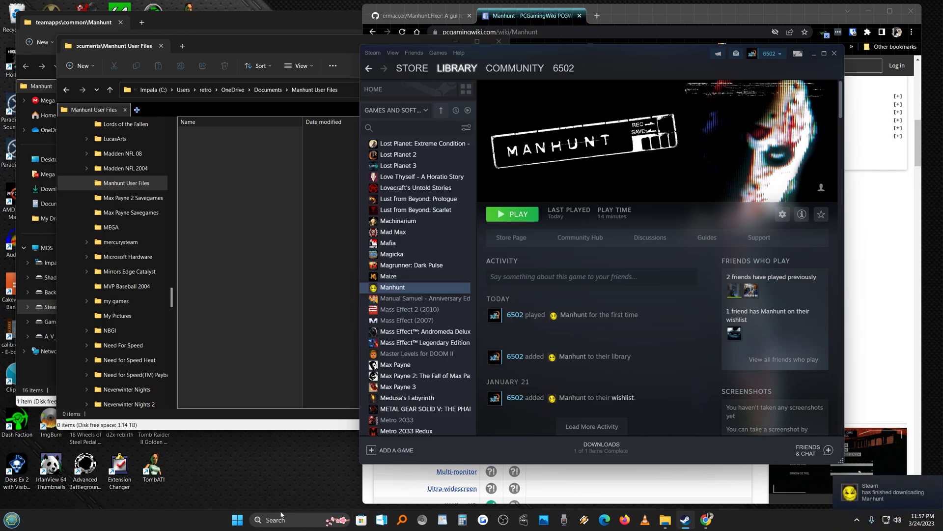
{"action": "left_click", "coordinate": [513, 214]}
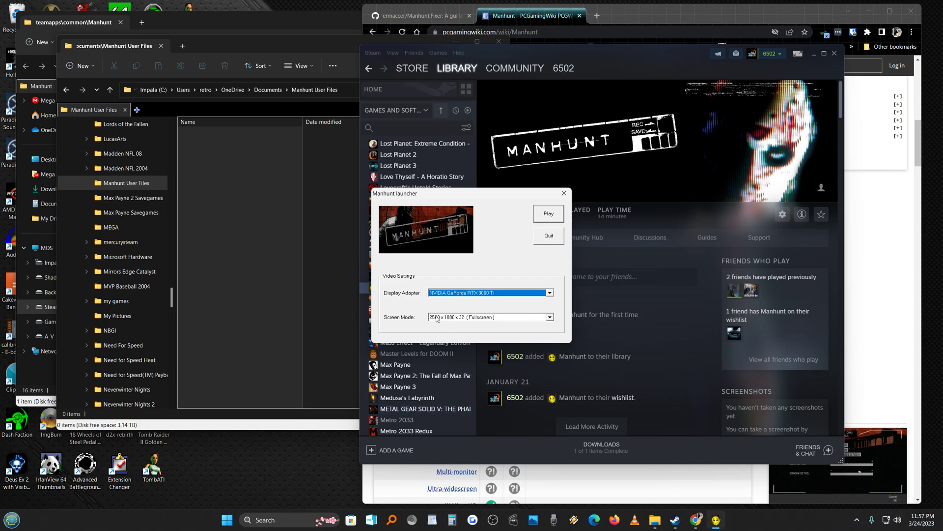
{"action": "left_click", "coordinate": [550, 318]}
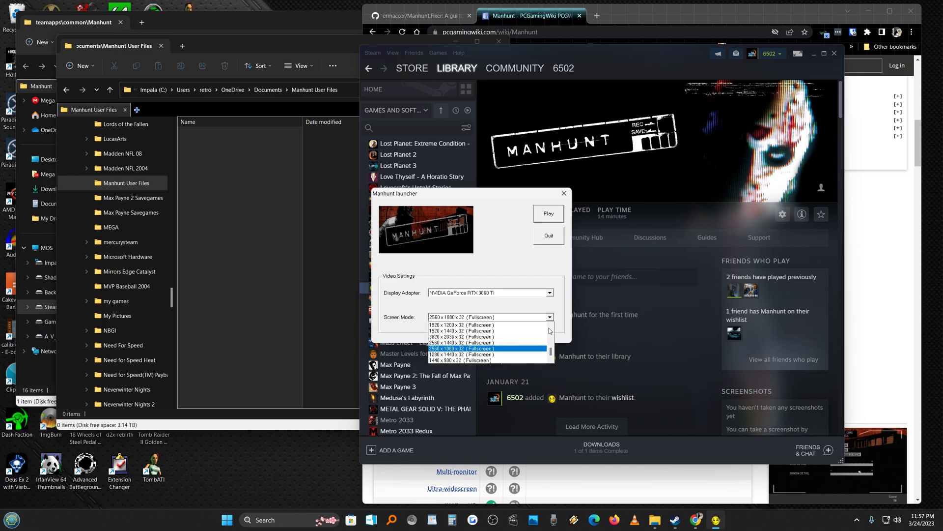
{"action": "left_click_drag", "start_coordinate": [552, 354], "coordinate": [556, 333]}
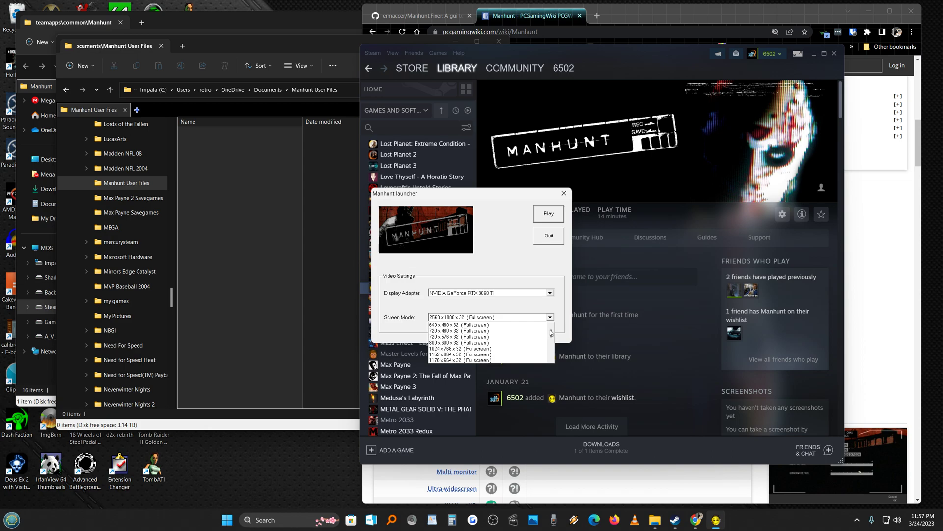
{"action": "left_click", "coordinate": [507, 325]}
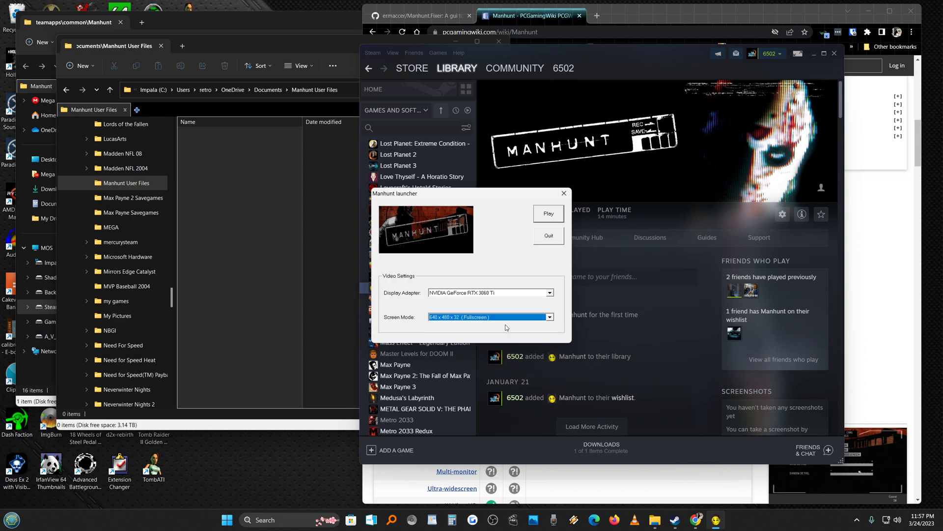
{"action": "left_click", "coordinate": [549, 215]}
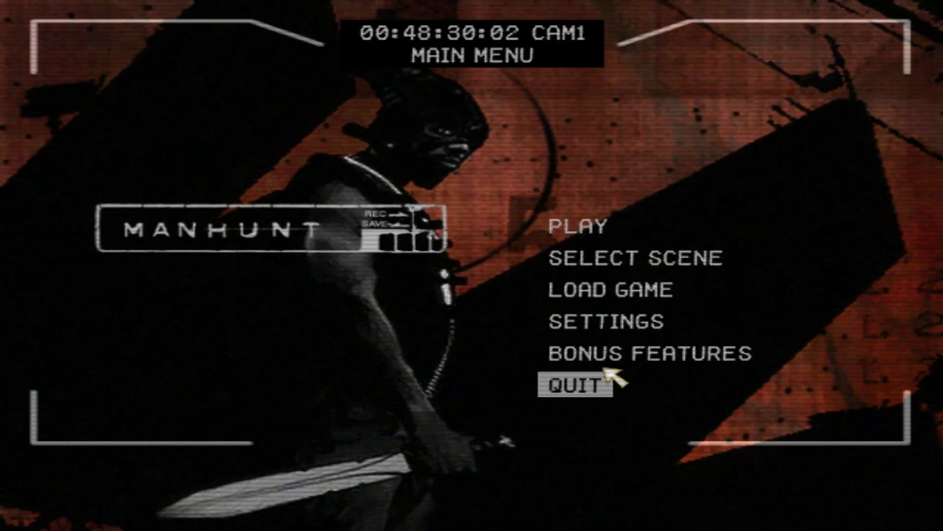
Check the save slots on the game's Load Game screen and return to the main menu.
{"action": "left_click", "coordinate": [608, 290]}
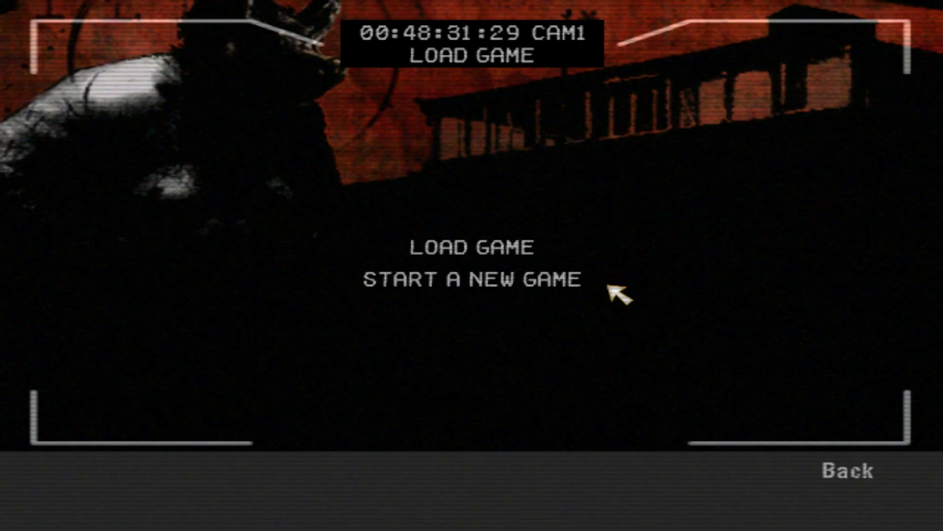
{"action": "left_click", "coordinate": [514, 253]}
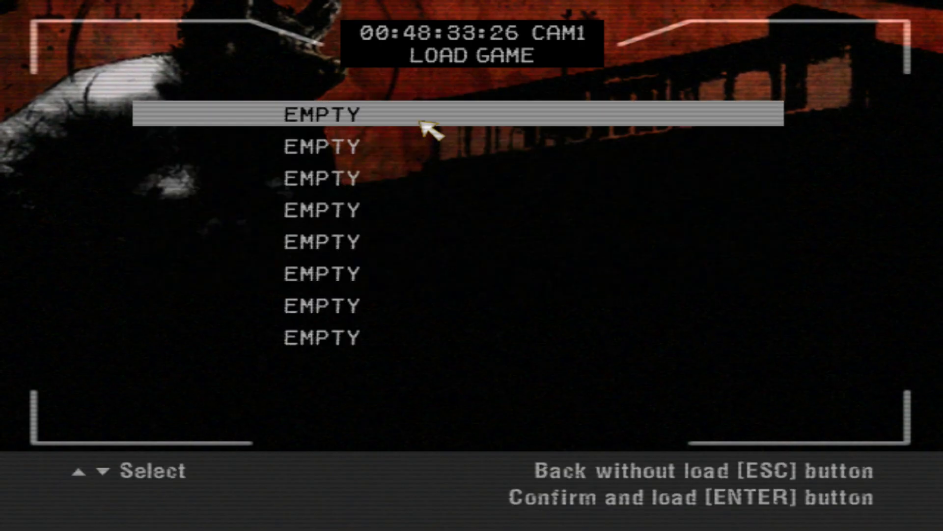
{"action": "key", "text": "Escape"}
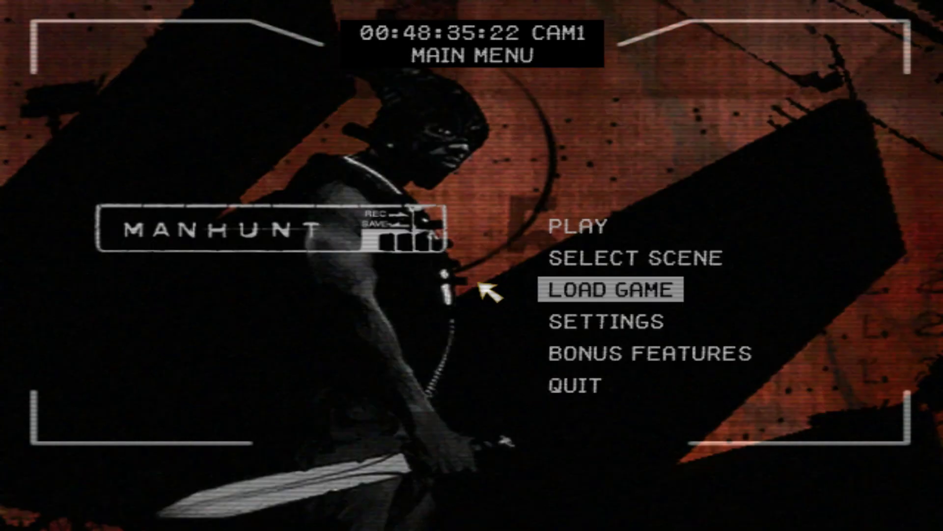
Start playing on Fetish difficulty, accepting the current brightness and saving the game to an empty slot.
{"action": "left_click", "coordinate": [582, 224]}
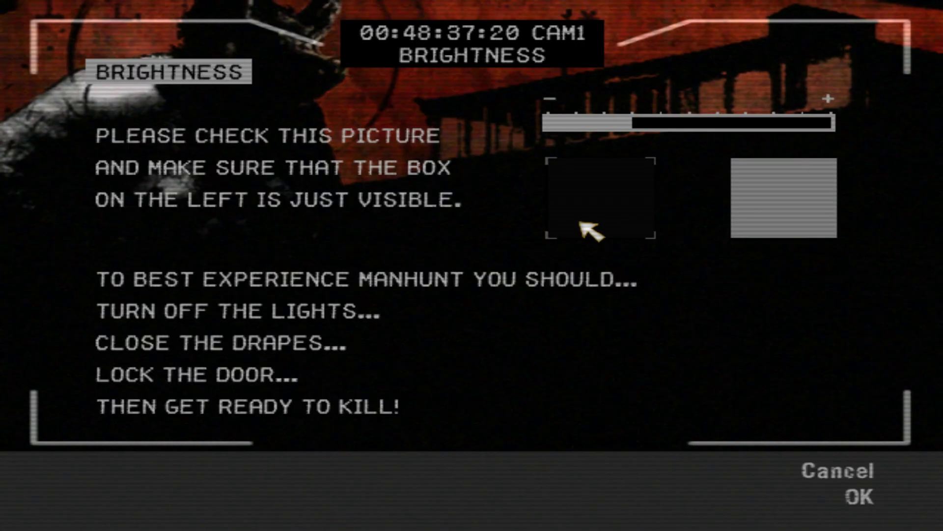
{"action": "left_click", "coordinate": [858, 497]}
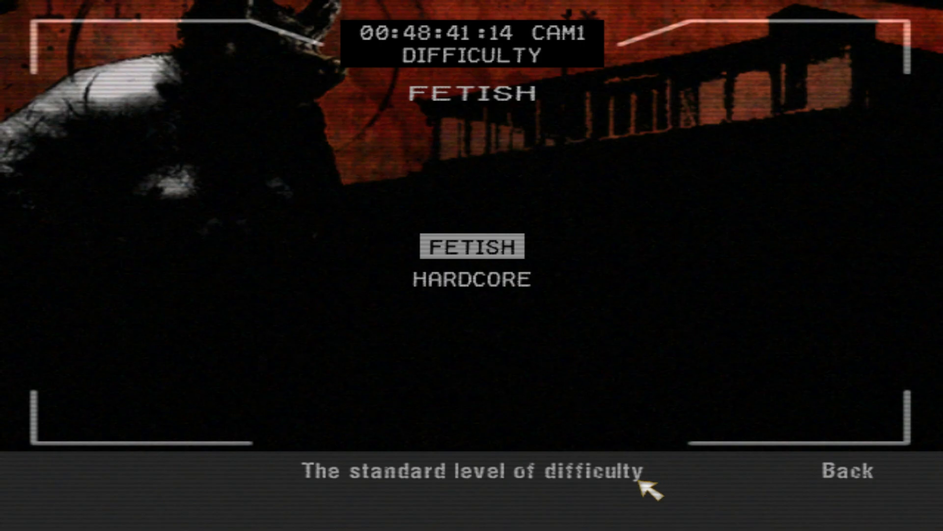
{"action": "left_click", "coordinate": [493, 245]}
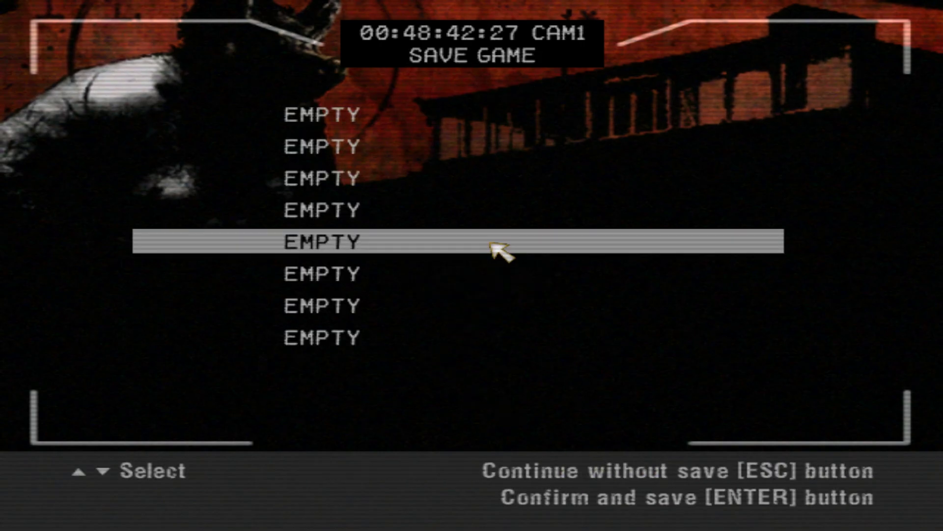
{"action": "left_click", "coordinate": [319, 150]}
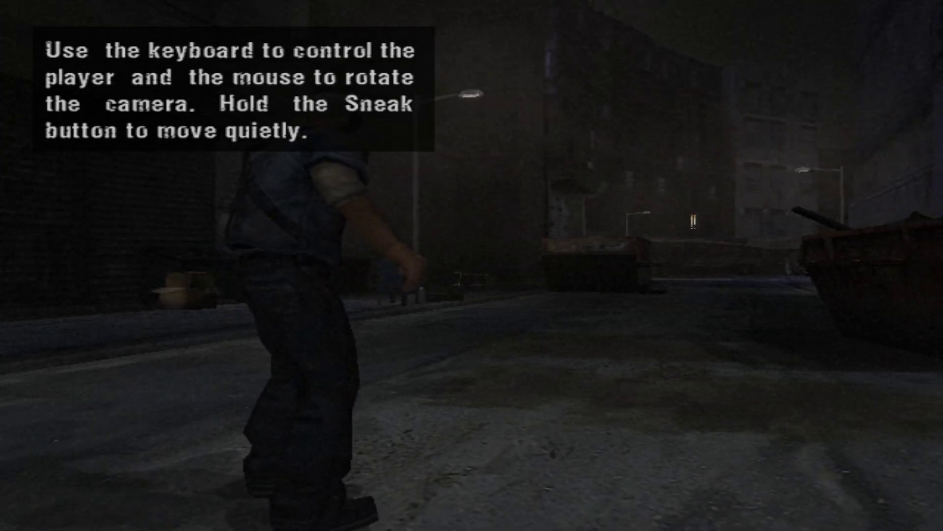
Test the in-game controls by walking and sprinting the character forward along the street.
{"action": "key", "text": "w"}
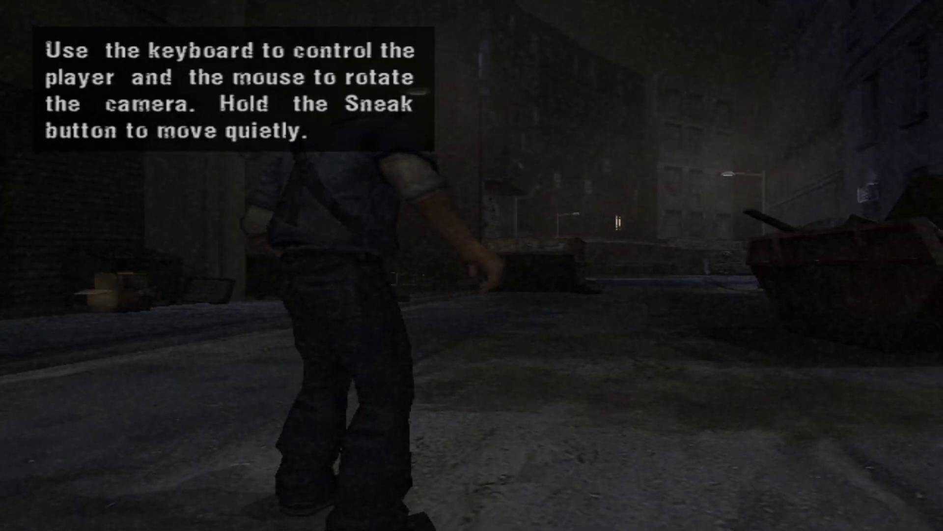
{"action": "key", "text": "w"}
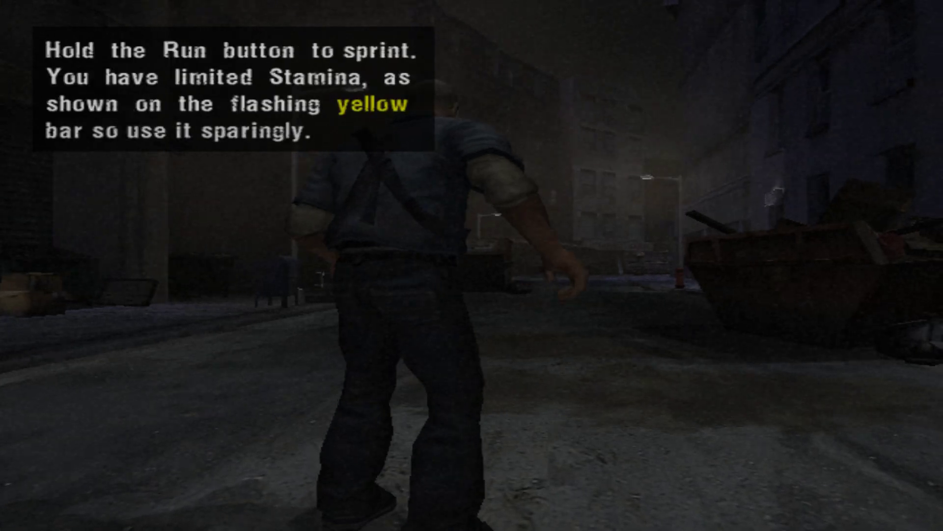
{"action": "key", "text": "w"}
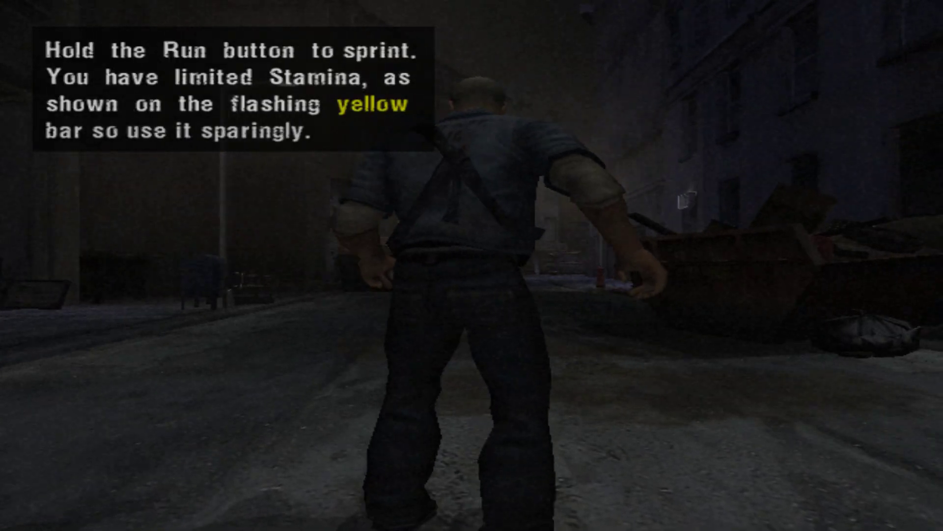
{"action": "key", "text": "w"}
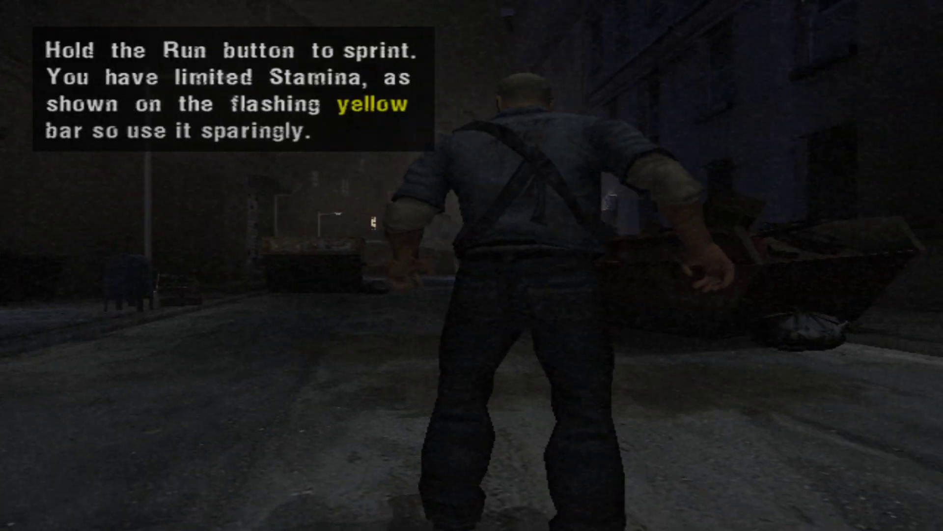
{"action": "key", "text": "shift"}
{"action": "key", "text": "w"}
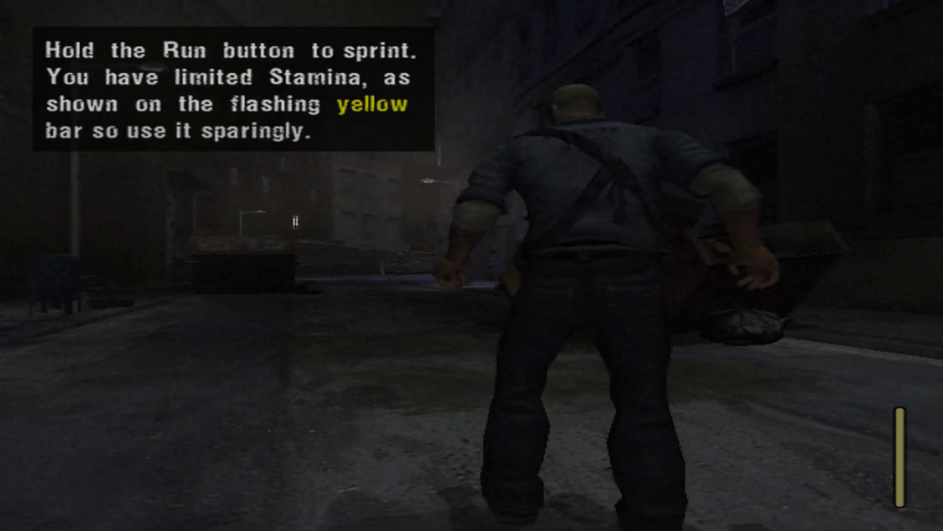
{"action": "key", "text": "w"}
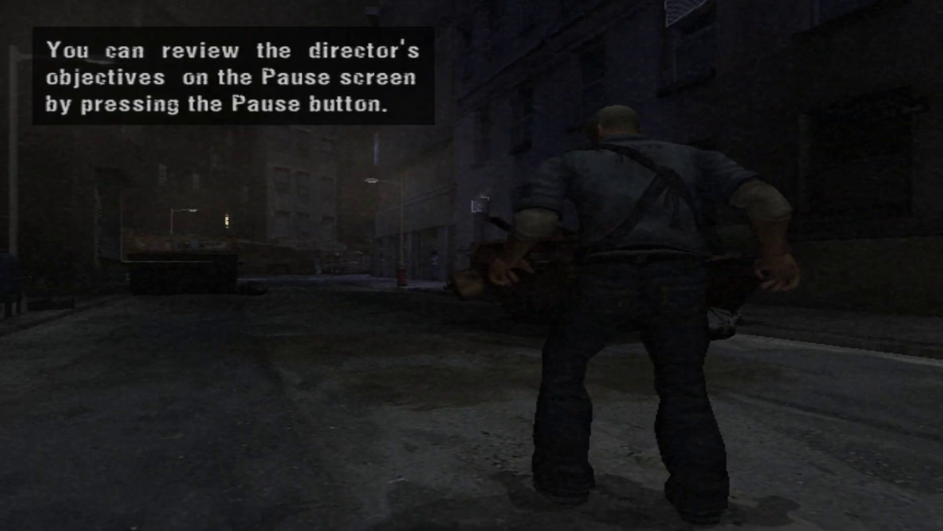
{"action": "key", "text": "w"}
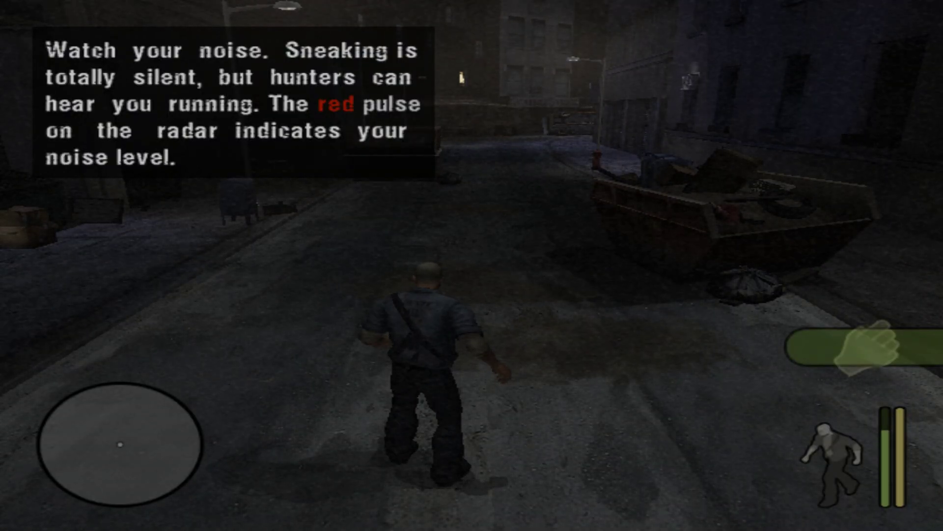
Pause the game, view its settings categories and return to the pause screen.
{"action": "key", "text": "Escape"}
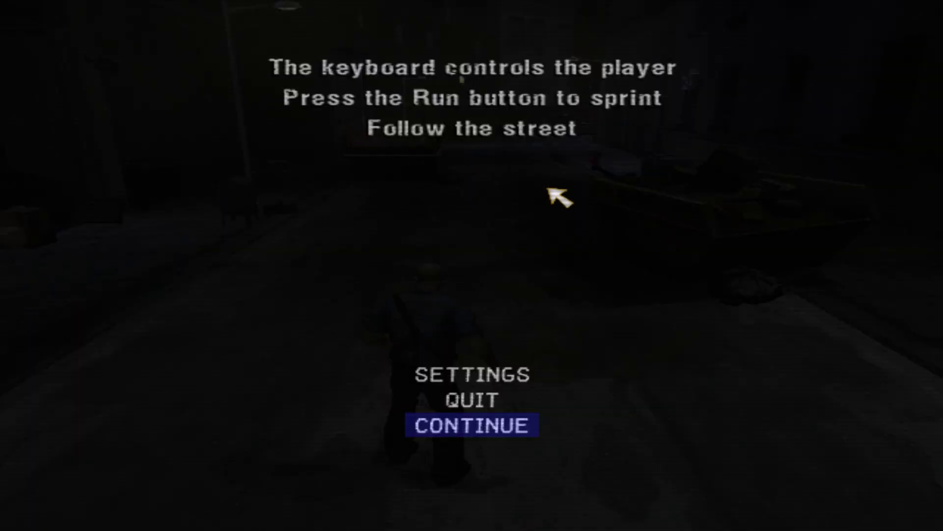
{"action": "left_click", "coordinate": [473, 368]}
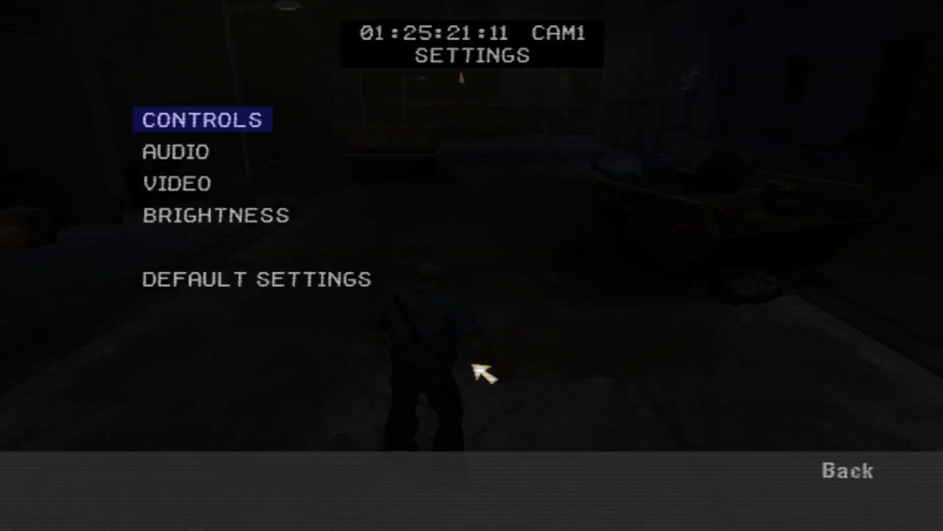
{"action": "key", "text": "Escape"}
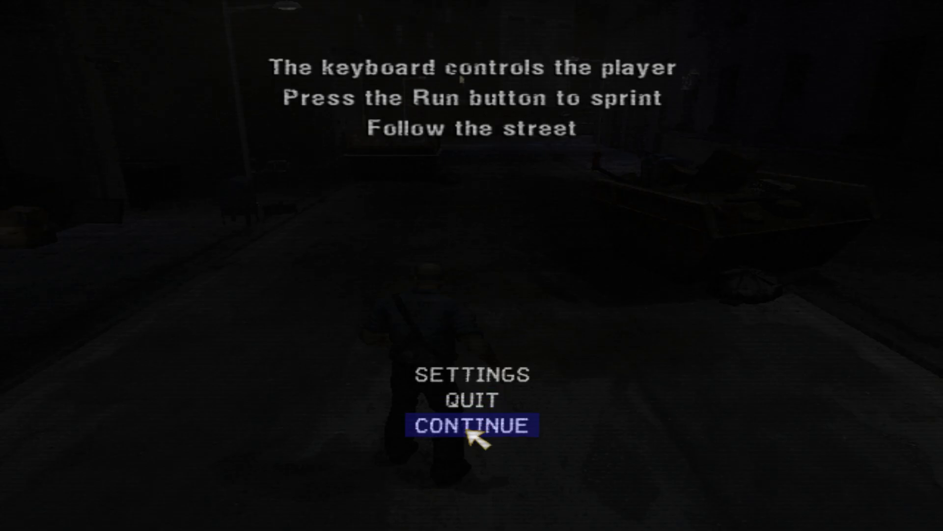
Quit the current scene to the main menu and exit Manhunt, confirming both prompts.
{"action": "left_click", "coordinate": [501, 396]}
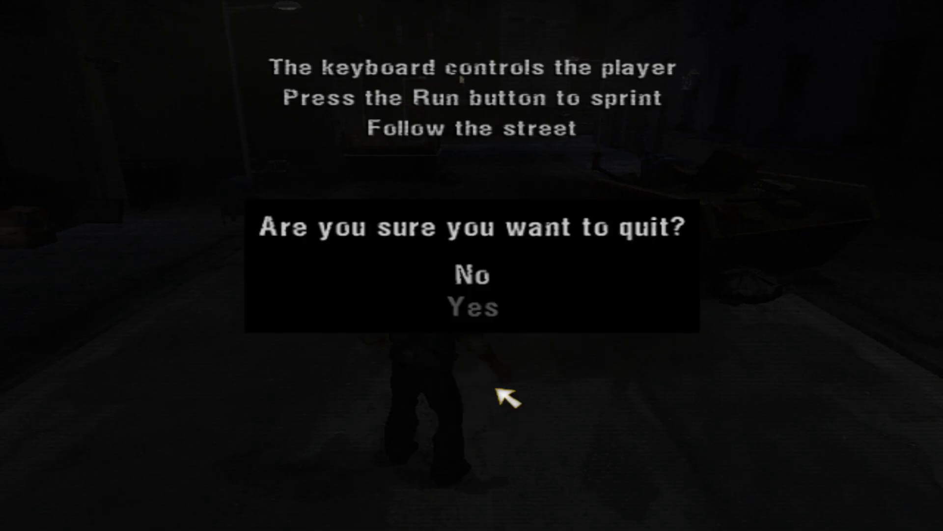
{"action": "left_click", "coordinate": [457, 297]}
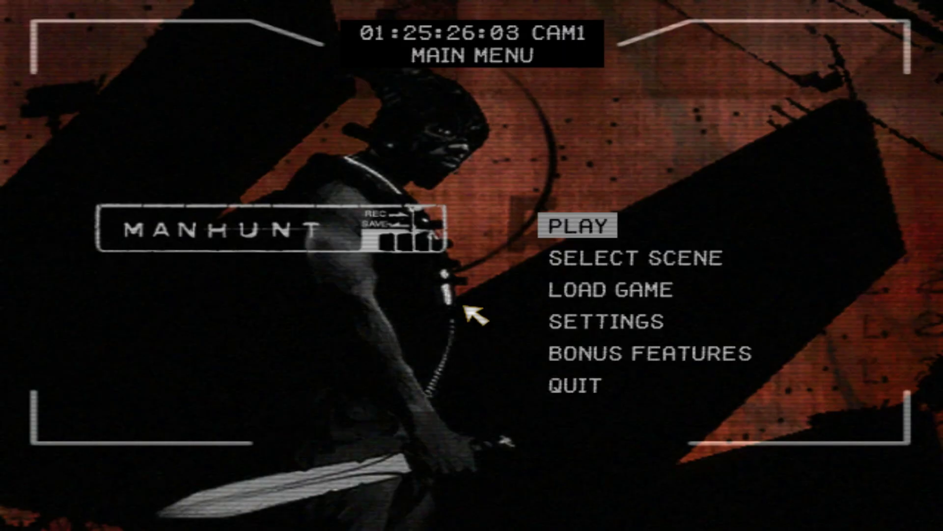
{"action": "left_click", "coordinate": [589, 388]}
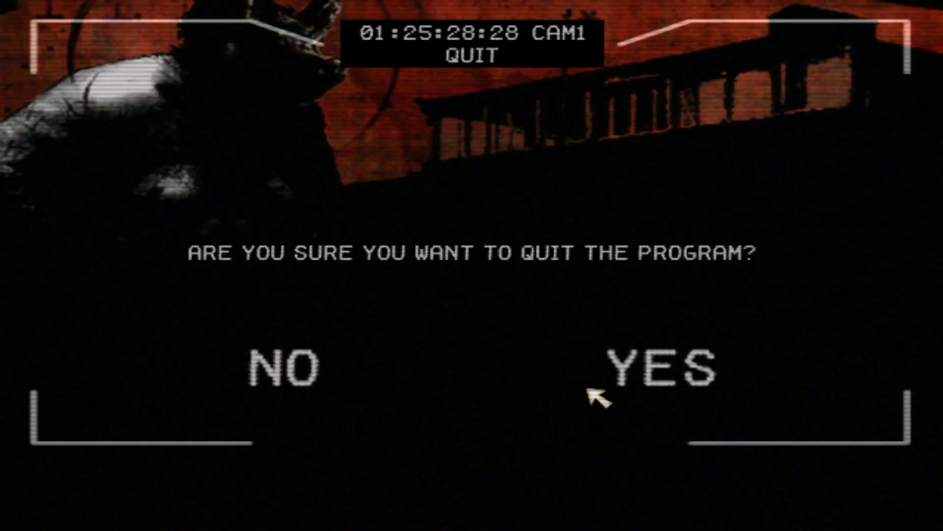
{"action": "left_click", "coordinate": [681, 375]}
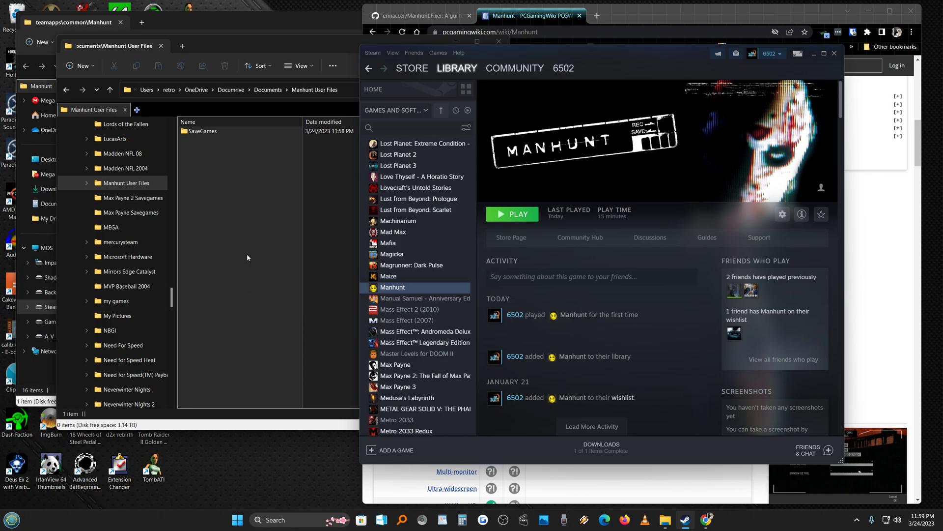
Switch to File Explorer, inspect the SaveGames folder inside Manhunt User Files and minimize its window.
{"action": "left_click", "coordinate": [249, 232]}
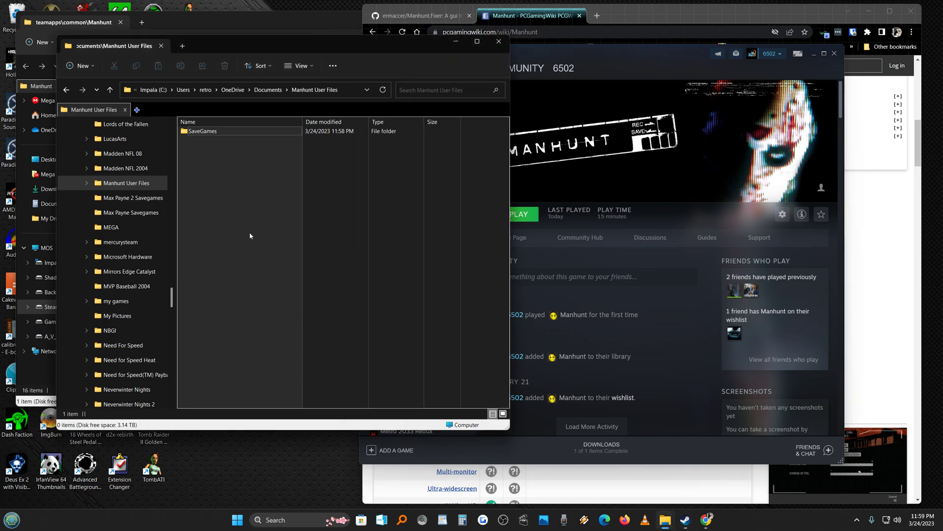
{"action": "left_click", "coordinate": [127, 183]}
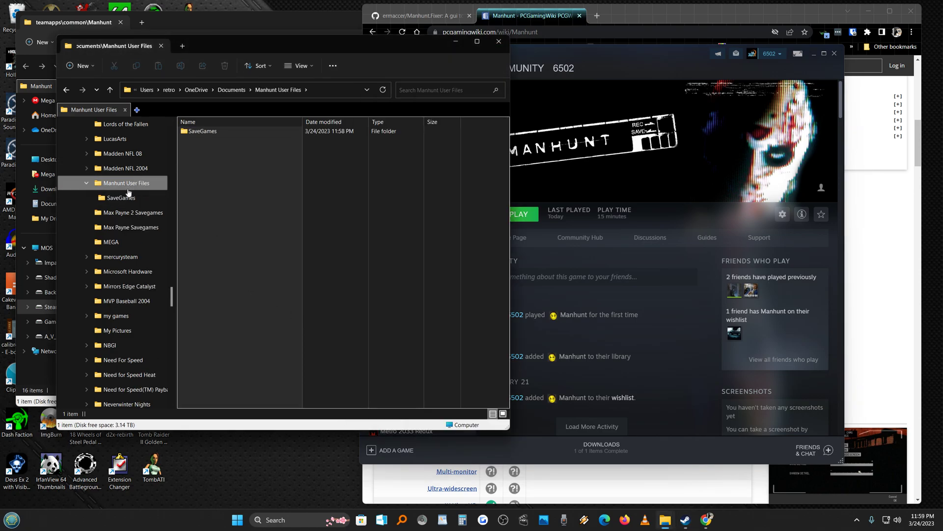
{"action": "left_click", "coordinate": [123, 197]}
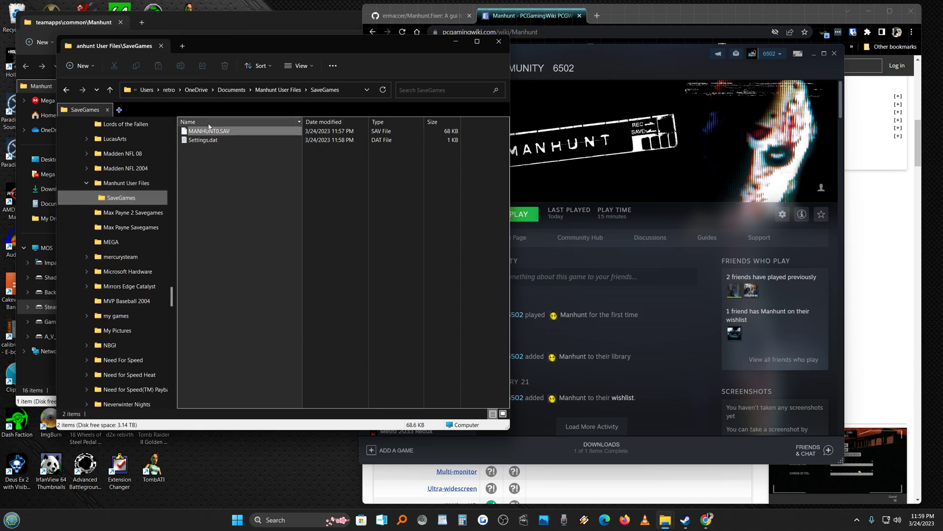
{"action": "left_click", "coordinate": [455, 41]}
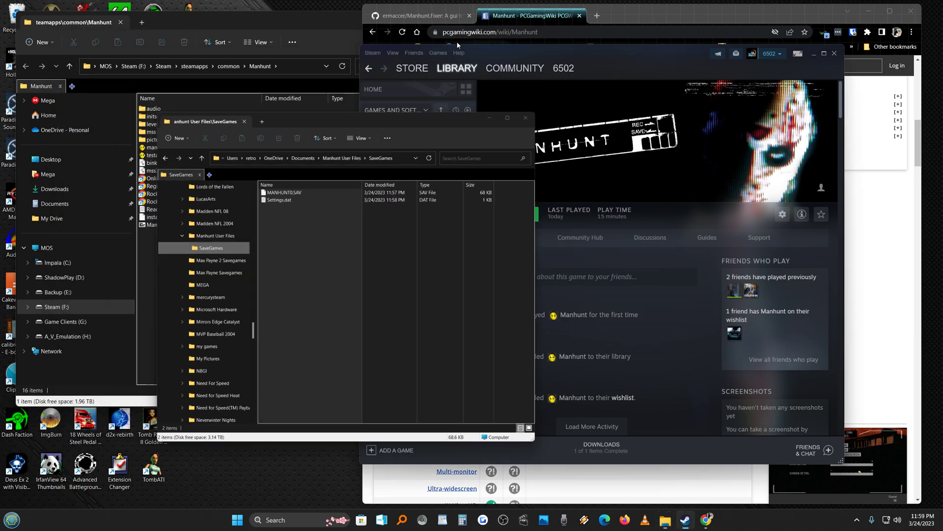
Bring up the Manhunt game folder and extract Fixer.exe from ManhuntFixer.zip.
{"action": "left_click", "coordinate": [229, 243]}
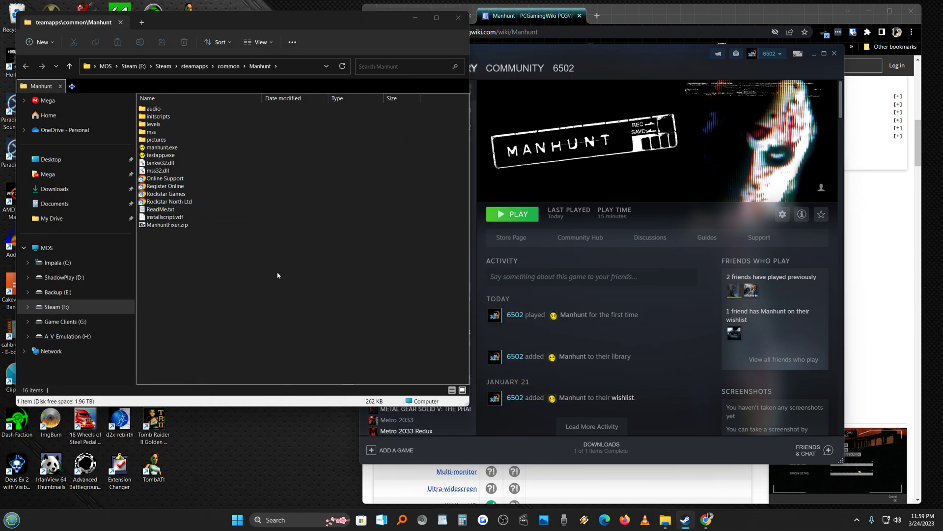
{"action": "double_click", "coordinate": [180, 226]}
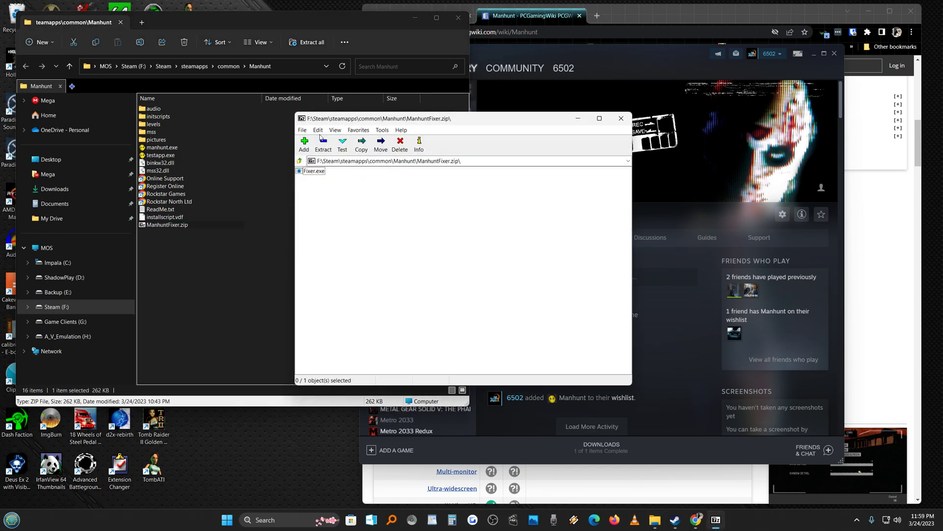
{"action": "left_click", "coordinate": [318, 131]}
{"action": "left_click", "coordinate": [326, 140]}
{"action": "left_click", "coordinate": [327, 144]}
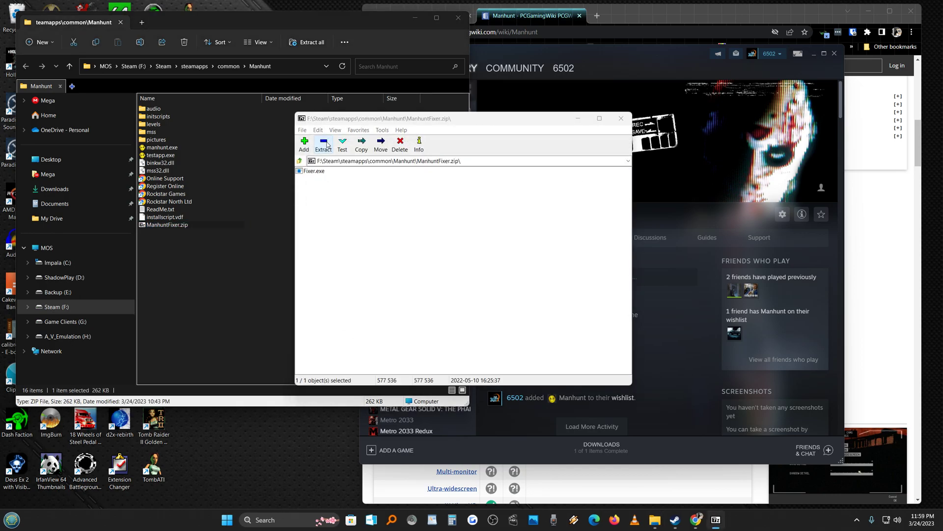
{"action": "left_click", "coordinate": [502, 306]}
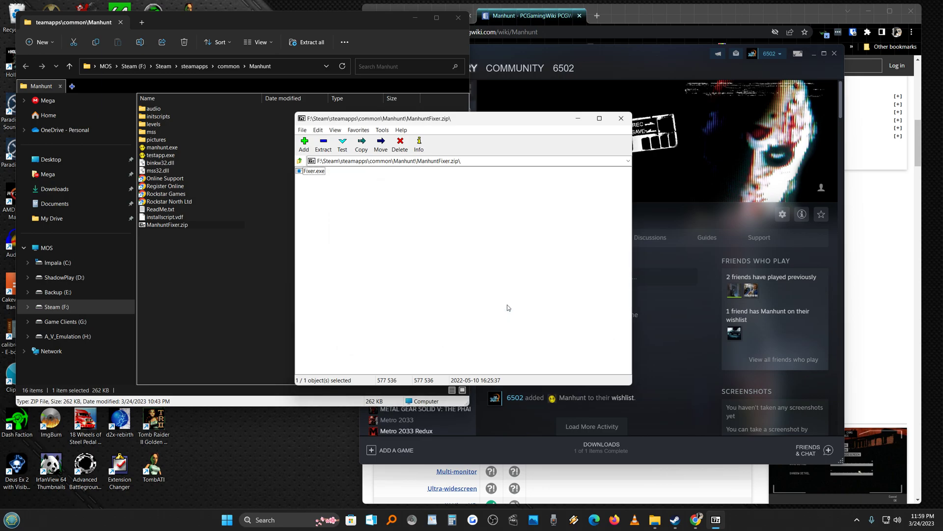
Run Fixer.exe from the Manhunt game folder and enable all four enhancements plus the PluginMH and Discord Plugin mods.
{"action": "left_click", "coordinate": [621, 118]}
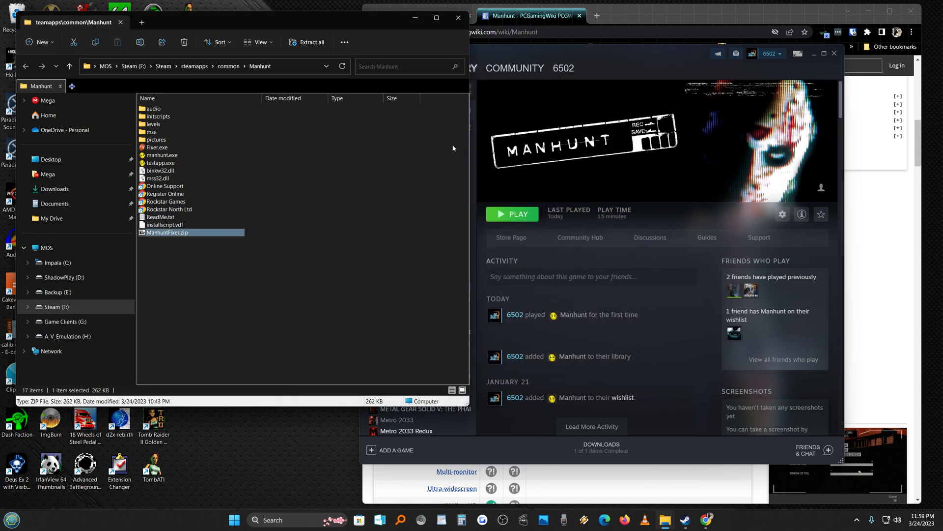
{"action": "double_click", "coordinate": [165, 148]}
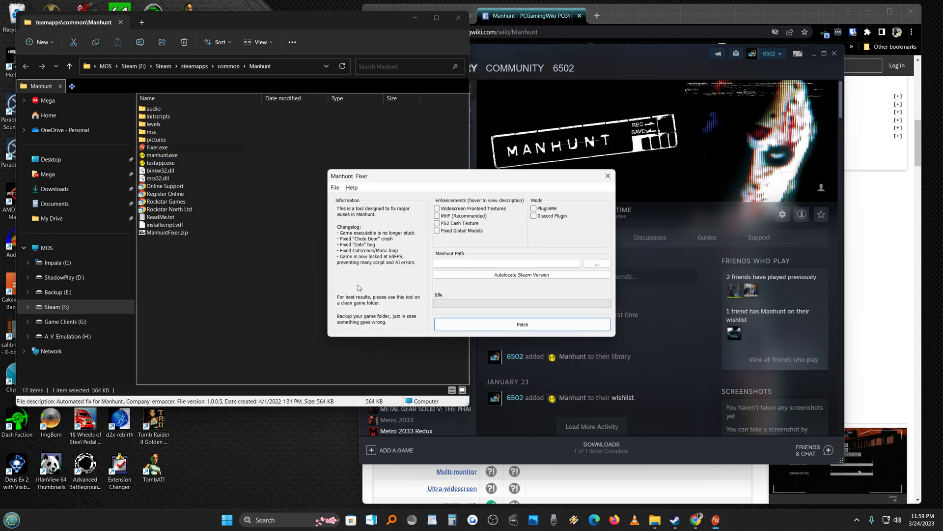
{"action": "left_click", "coordinate": [437, 223]}
{"action": "left_click", "coordinate": [439, 231]}
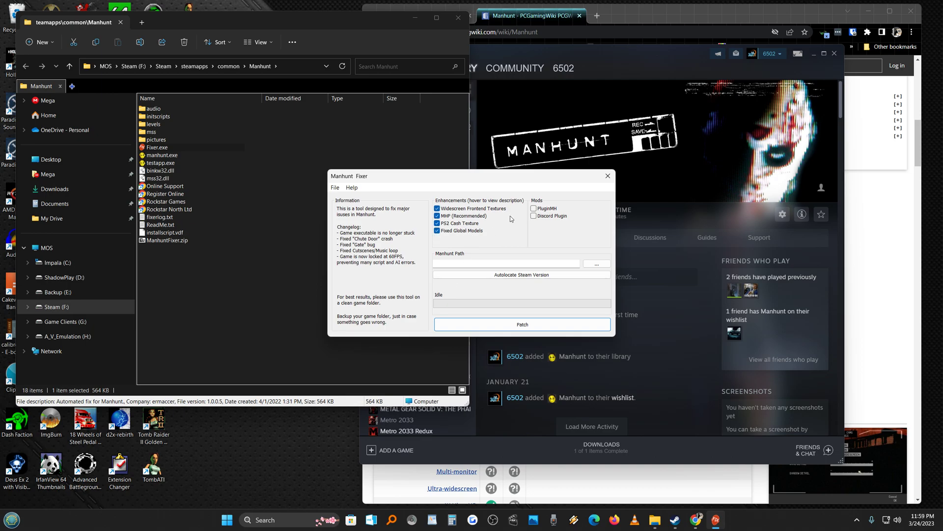
{"action": "left_click", "coordinate": [534, 209]}
Autolocate the Steam version of Manhunt and patch it, declining the log and configuration file prompts before closing Manhunt Fixer.
{"action": "left_click", "coordinate": [491, 273]}
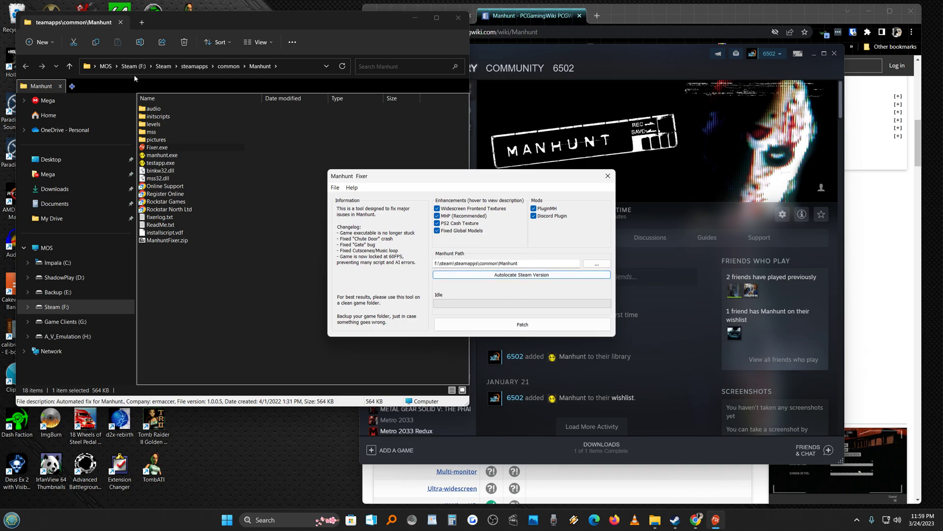
{"action": "left_click", "coordinate": [523, 325]}
{"action": "mouse_move", "coordinate": [198, 222]}
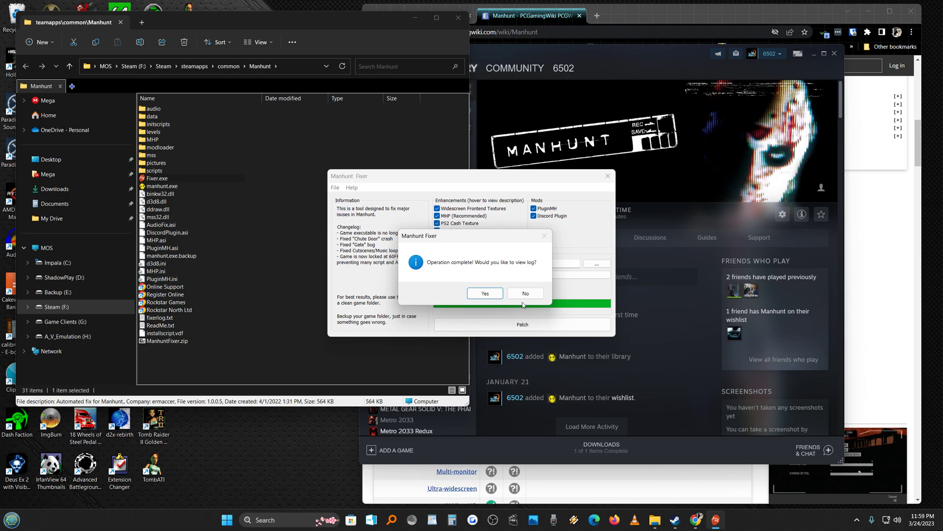
{"action": "left_click", "coordinate": [523, 295]}
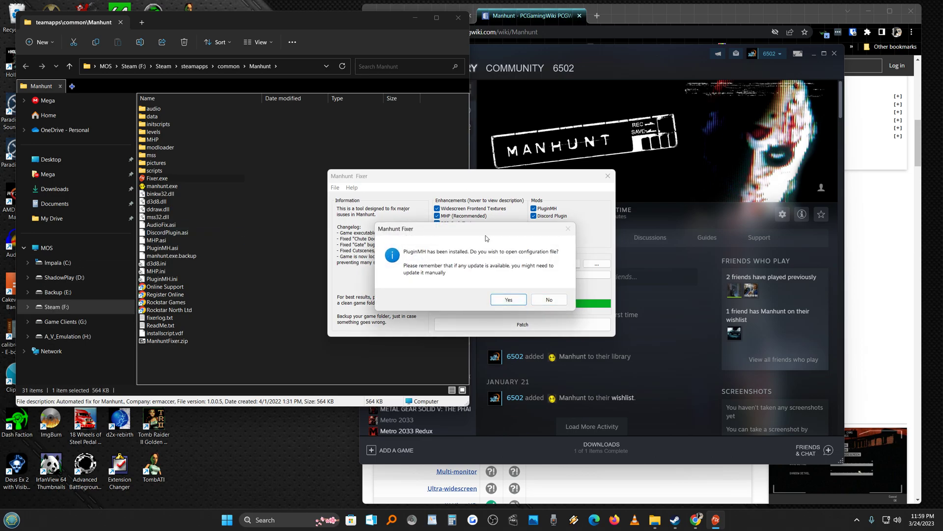
{"action": "left_click", "coordinate": [549, 299]}
{"action": "left_click", "coordinate": [608, 176]}
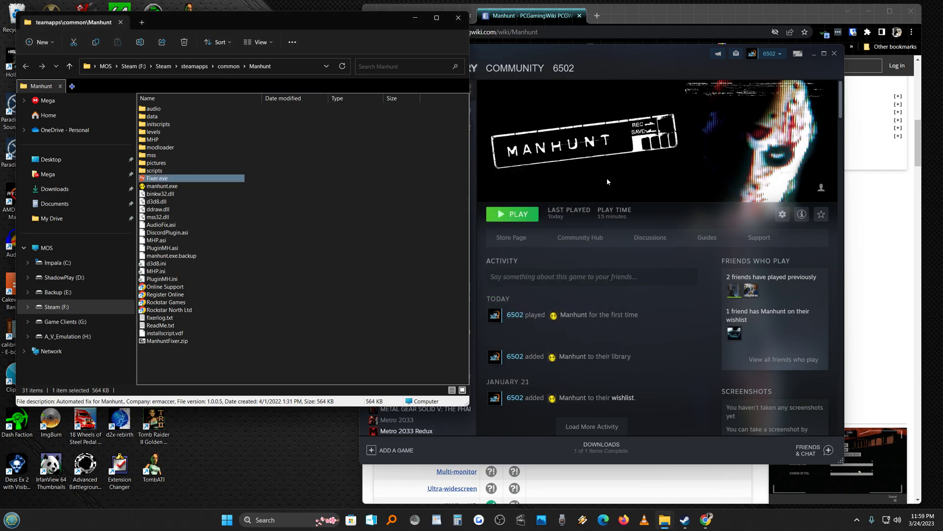
Launch Manhunt from the Steam library with the screen mode set to 2560 x 1440 x 32 (Fullscreen).
{"action": "left_click", "coordinate": [610, 52]}
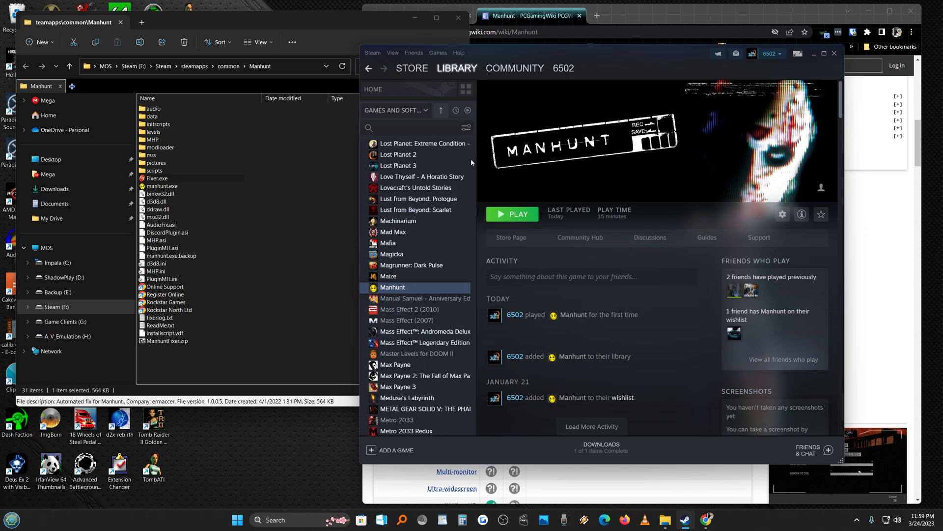
{"action": "left_click", "coordinate": [516, 216]}
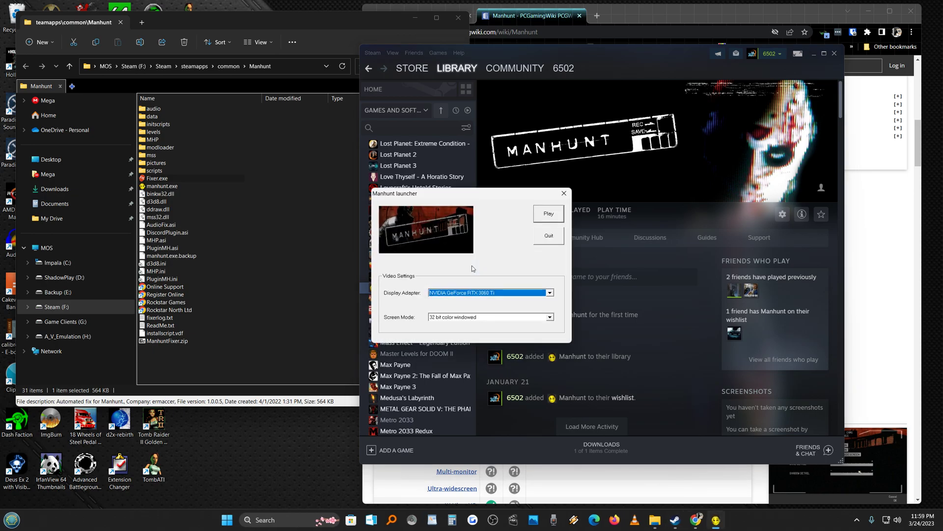
{"action": "left_click", "coordinate": [550, 316]}
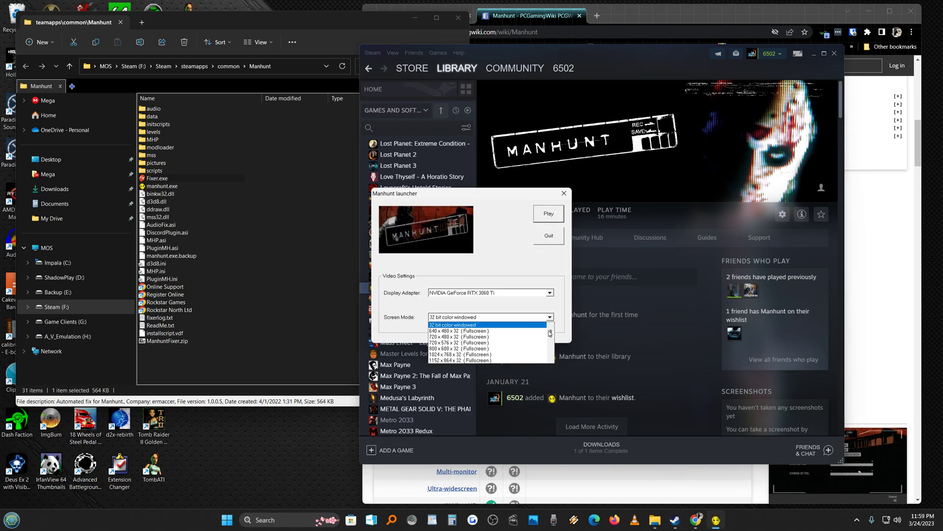
{"action": "left_click_drag", "start_coordinate": [553, 335], "coordinate": [551, 368]}
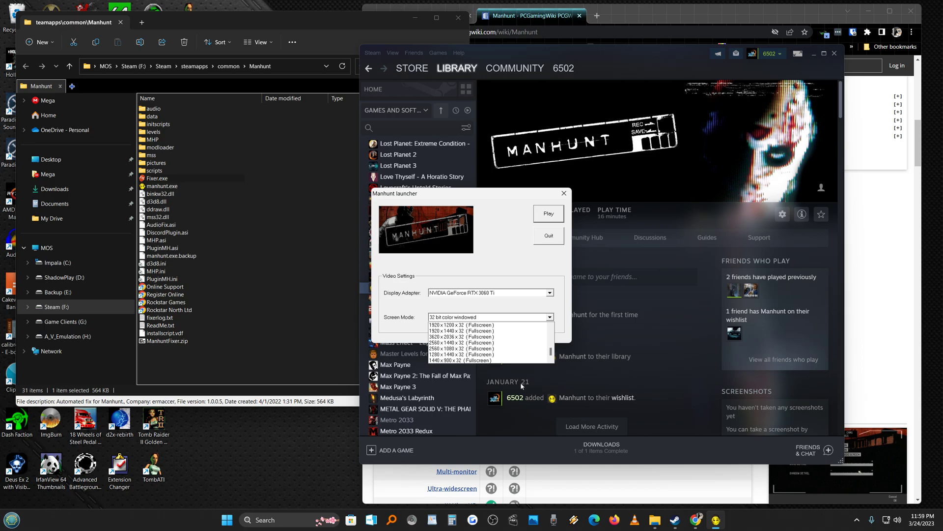
{"action": "left_click", "coordinate": [489, 343]}
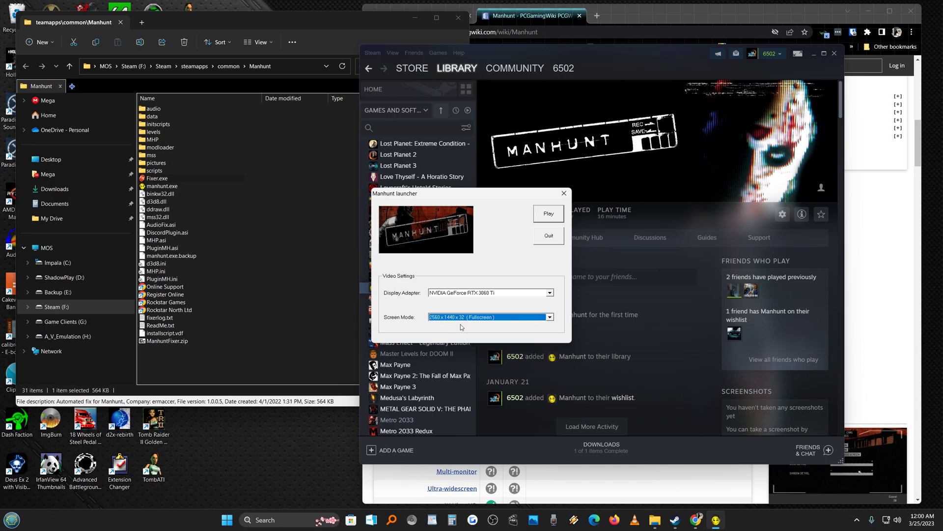
{"action": "left_click", "coordinate": [549, 214]}
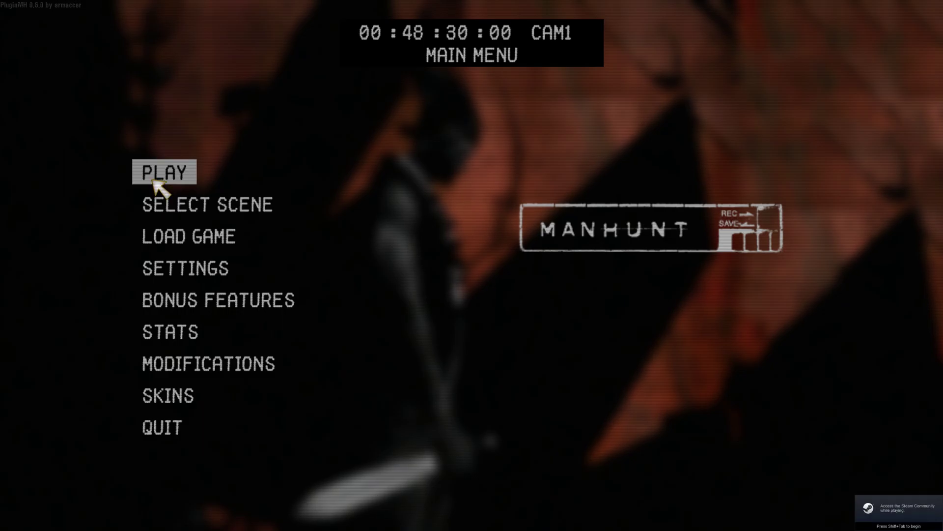
Start playing from the main menu and try walking and sprinting with the character in the street.
{"action": "left_click", "coordinate": [153, 178]}
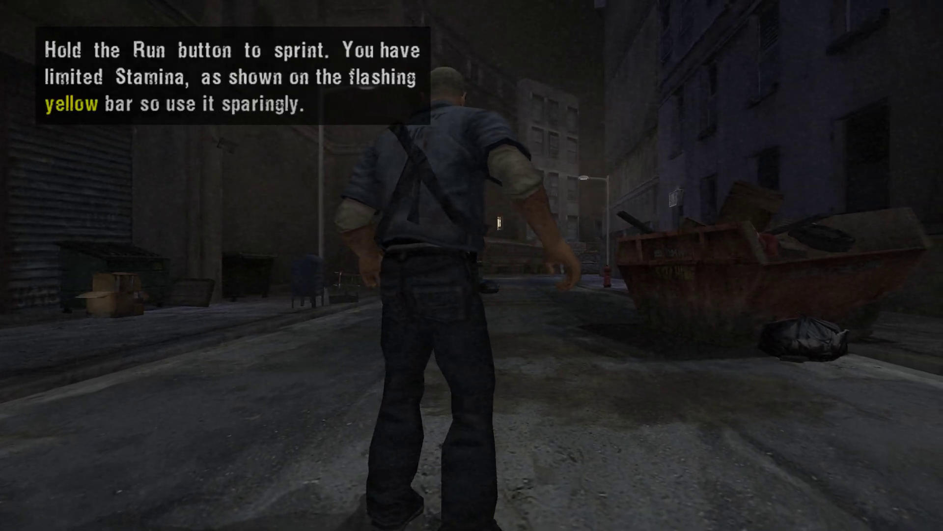
{"action": "key", "text": "w"}
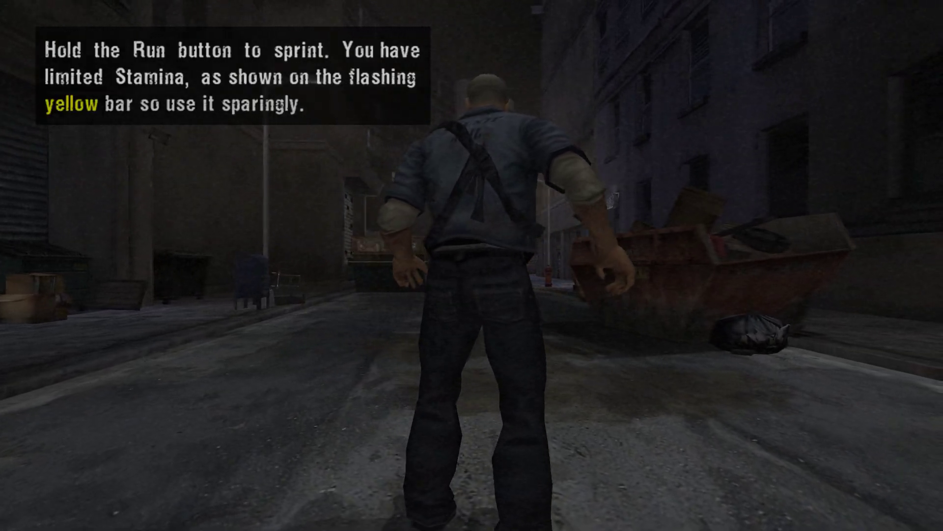
{"action": "key", "text": "shift"}
{"action": "key", "text": "w"}
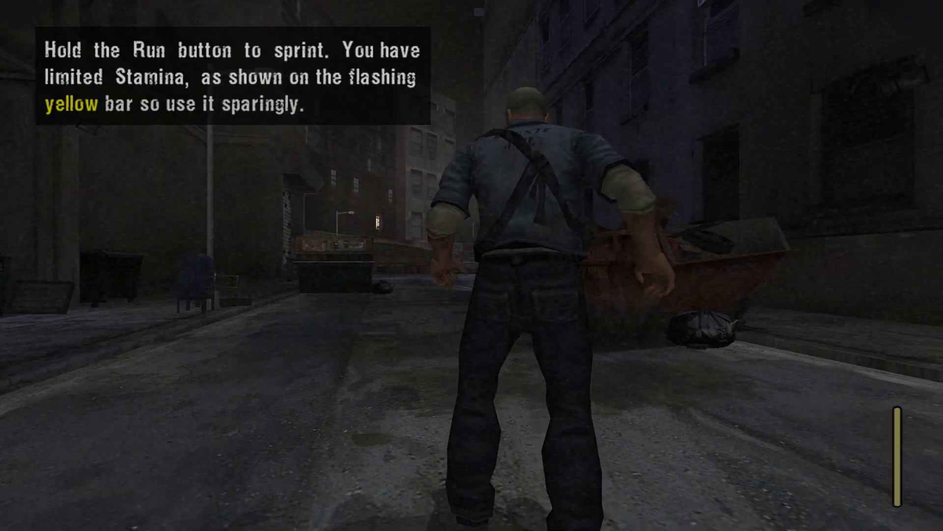
{"action": "key", "text": "w"}
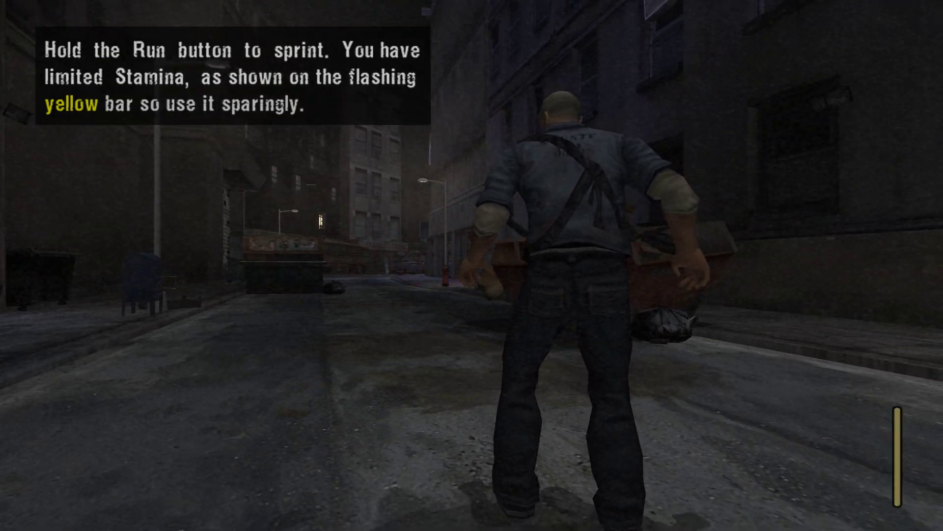
{"action": "key", "text": "w"}
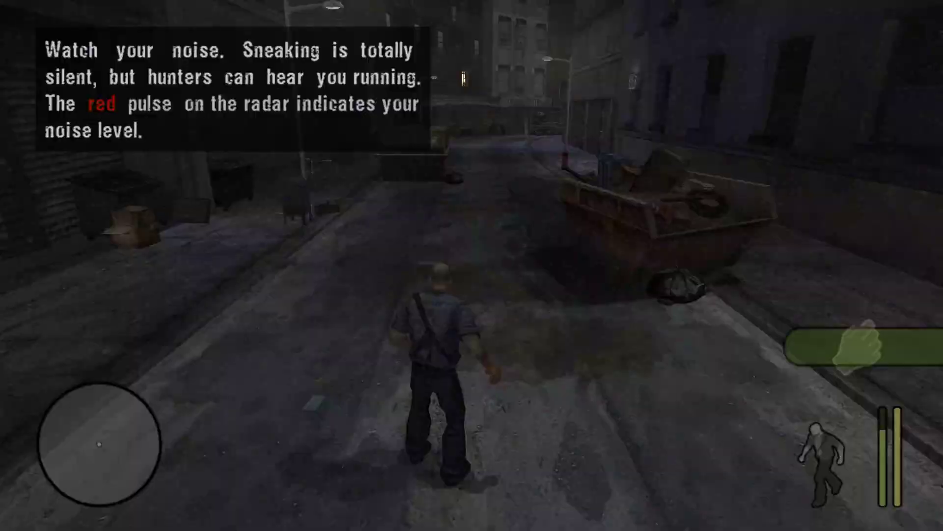
{"action": "key", "text": "w"}
Pause the game and lower the music volume to one notch above minimum in the audio settings, accepting the change.
{"action": "key", "text": "Escape"}
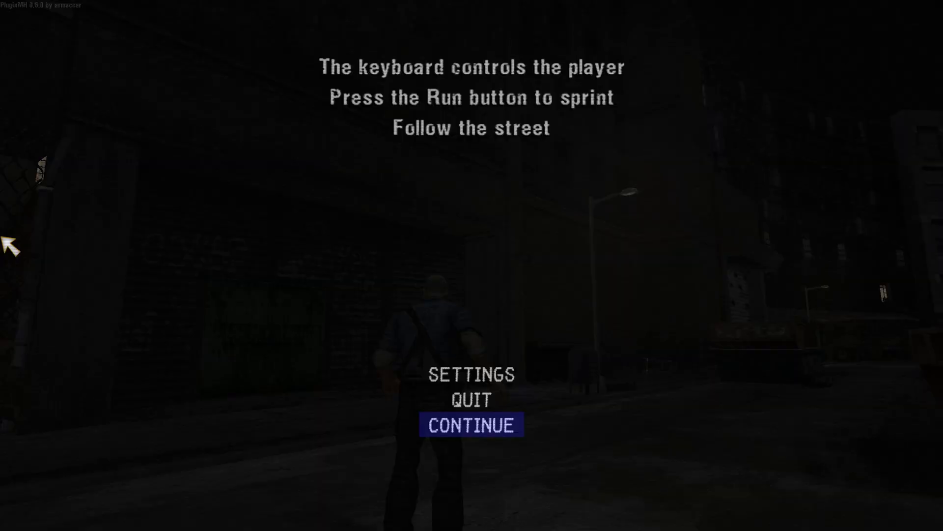
{"action": "left_click", "coordinate": [448, 375]}
{"action": "left_click", "coordinate": [171, 153]}
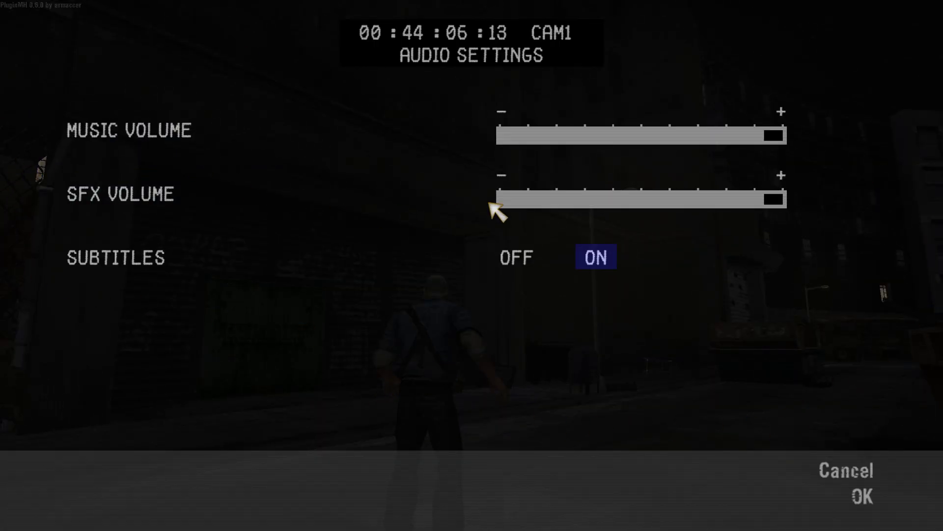
{"action": "left_click", "coordinate": [502, 113]}
{"action": "left_click", "coordinate": [502, 113]}
{"action": "left_click", "coordinate": [503, 113]}
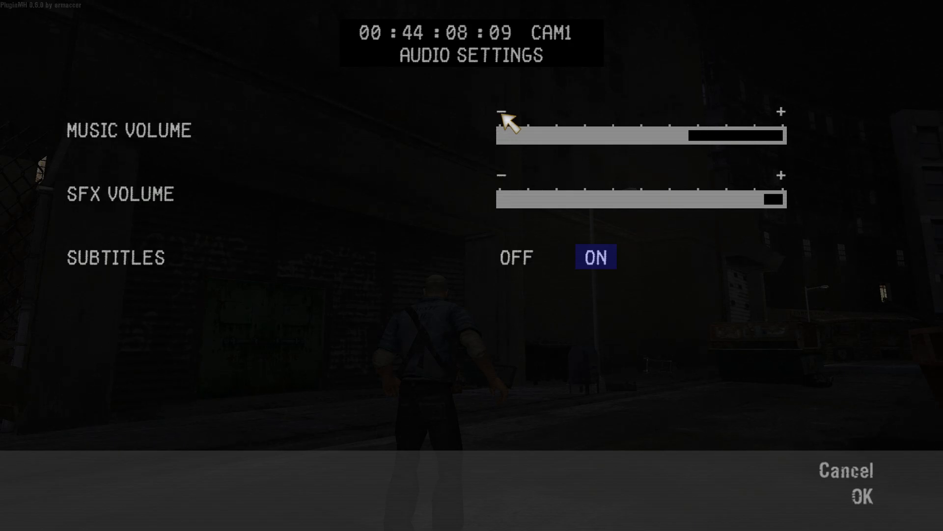
{"action": "left_click", "coordinate": [503, 113]}
{"action": "left_click", "coordinate": [502, 113]}
{"action": "left_click", "coordinate": [502, 113]}
{"action": "left_click", "coordinate": [502, 113]}
{"action": "left_click", "coordinate": [502, 113]}
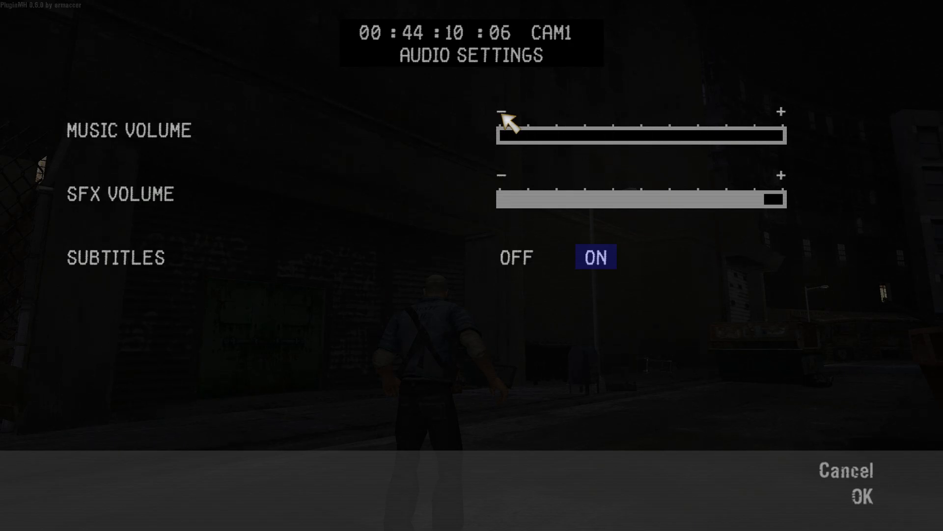
{"action": "left_click", "coordinate": [782, 113]}
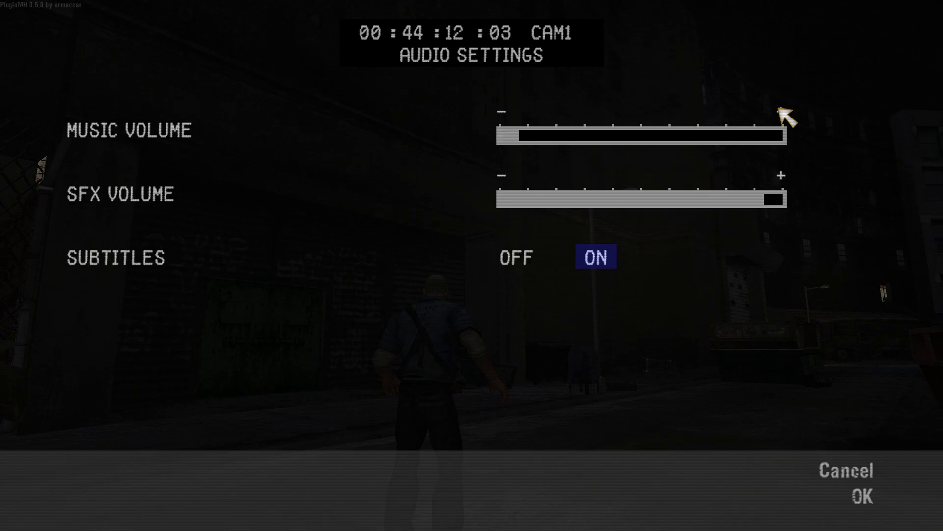
{"action": "left_click", "coordinate": [862, 496]}
Set the ratio to Widescreen in the video settings and accept the change.
{"action": "left_click", "coordinate": [173, 184]}
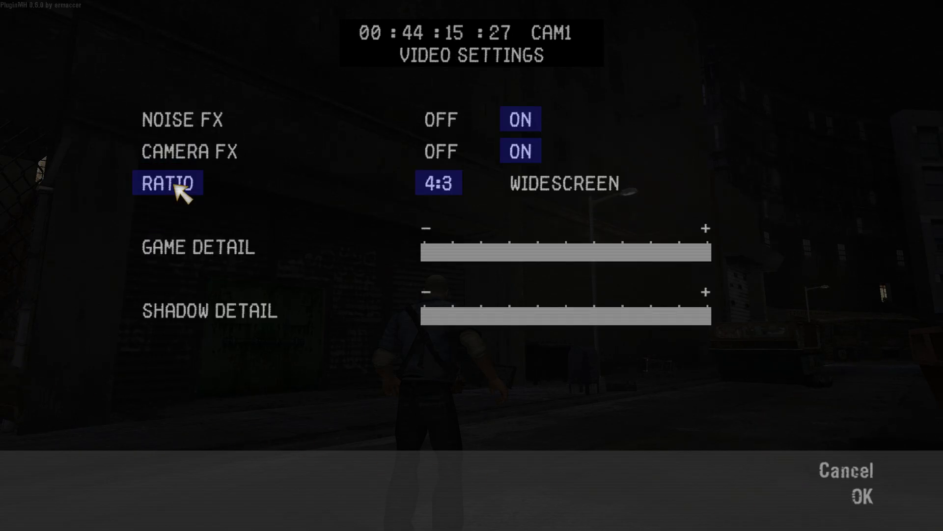
{"action": "left_click", "coordinate": [568, 192]}
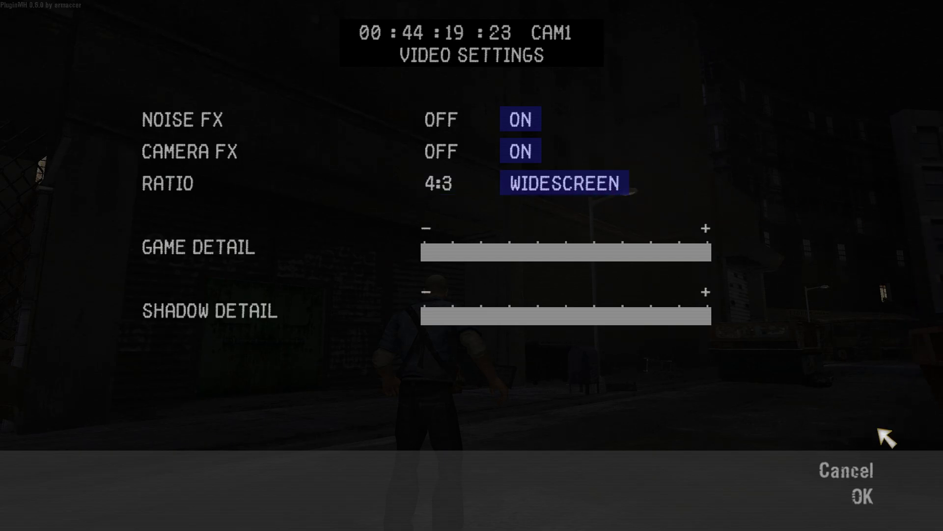
{"action": "left_click", "coordinate": [863, 496]}
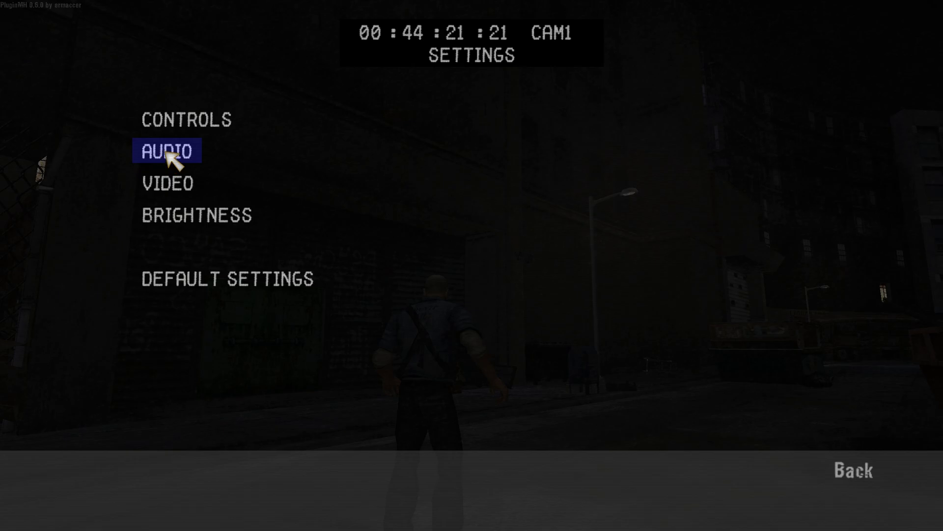
Lower mouse sensitivity X and Y to one notch above minimum in the control settings and return to the pause screen.
{"action": "left_click", "coordinate": [211, 126]}
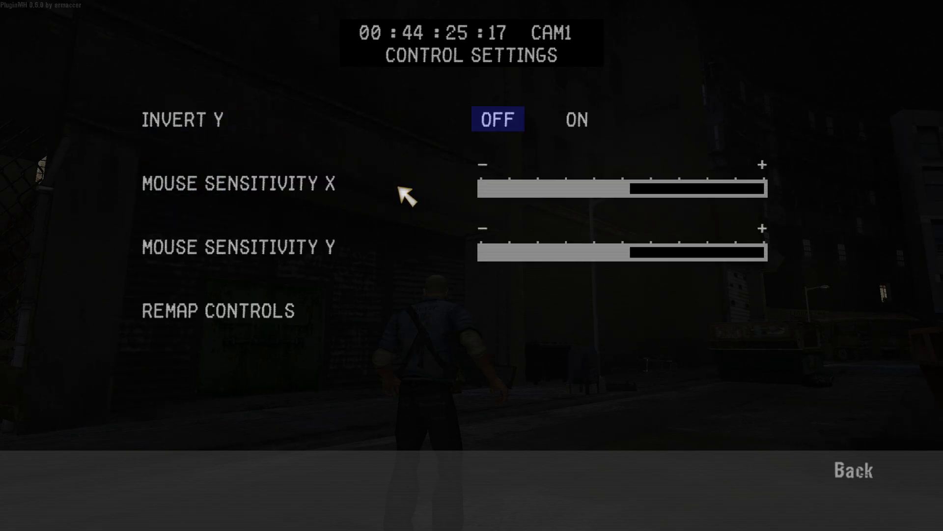
{"action": "left_click", "coordinate": [483, 165]}
{"action": "left_click_drag", "start_coordinate": [486, 165], "coordinate": [485, 180]}
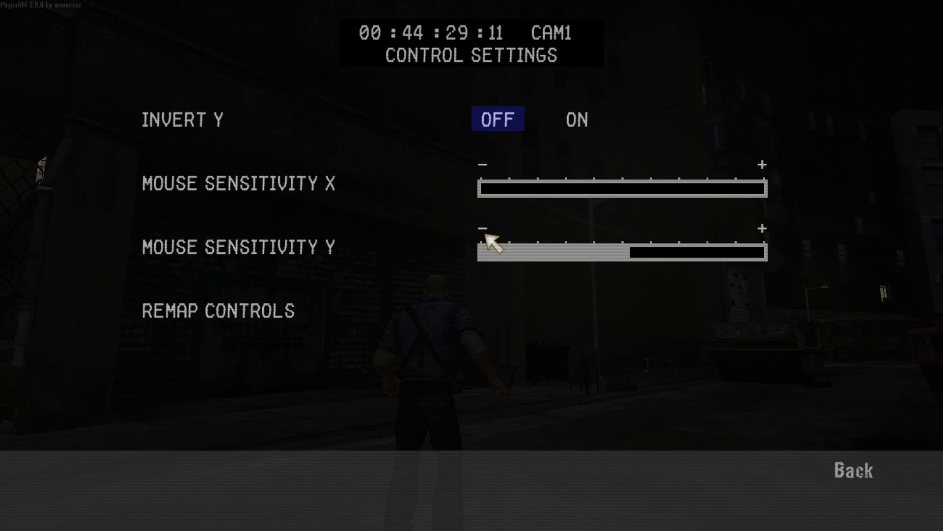
{"action": "left_click_drag", "start_coordinate": [485, 221], "coordinate": [484, 221]}
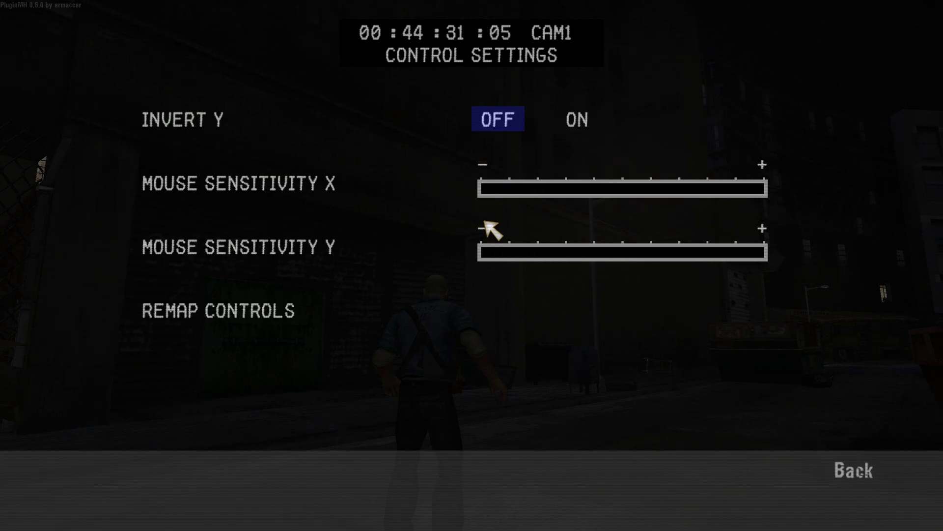
{"action": "left_click", "coordinate": [760, 167]}
{"action": "left_click", "coordinate": [761, 168]}
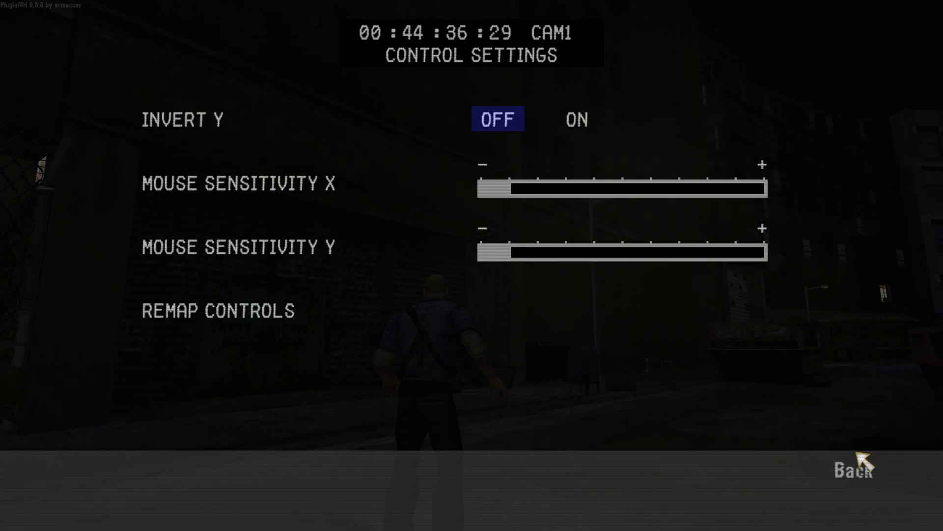
{"action": "left_click", "coordinate": [854, 469]}
{"action": "left_click", "coordinate": [854, 469]}
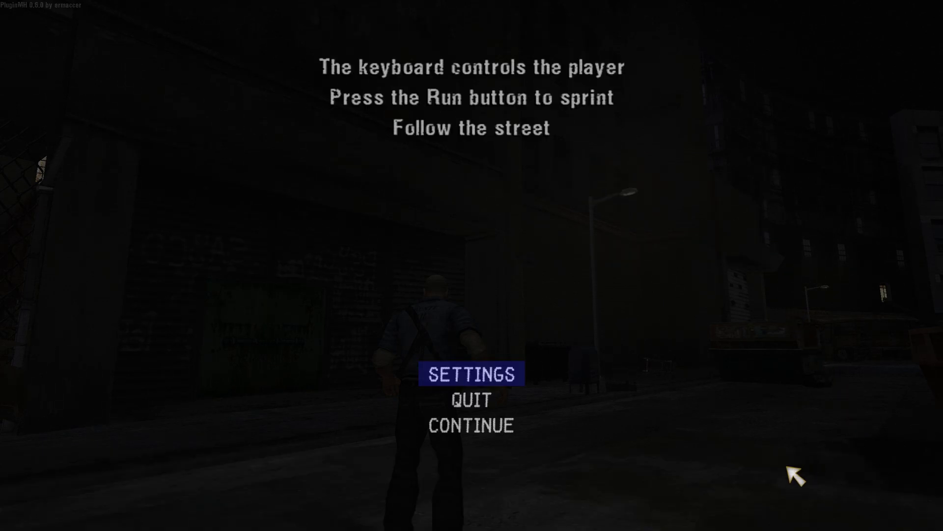
Resume the game and run the character down the street past the dumpsters.
{"action": "key", "text": "Escape"}
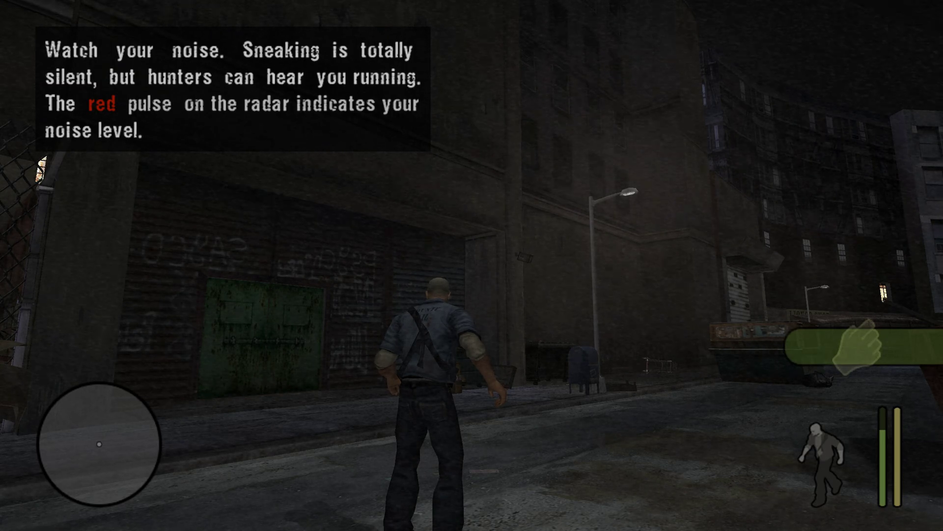
{"action": "key", "text": "w"}
{"action": "key", "text": "w"}
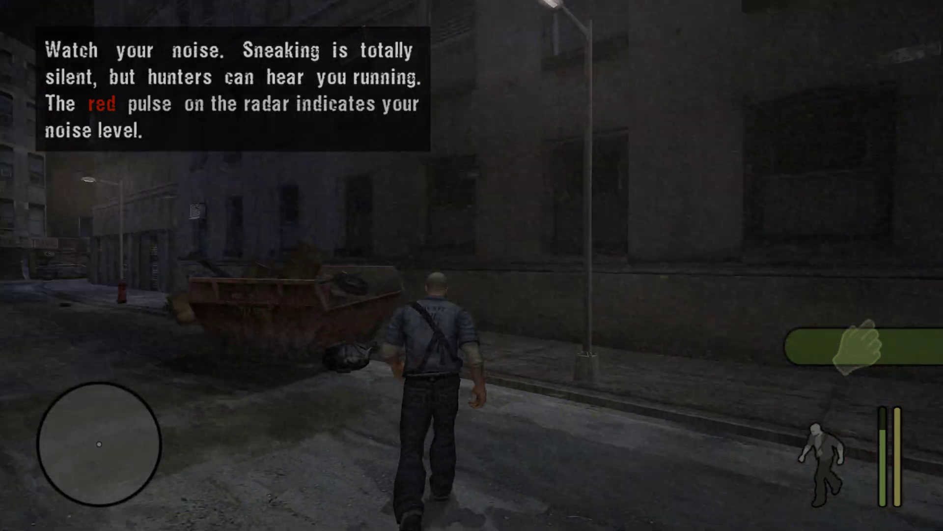
{"action": "key", "text": "w"}
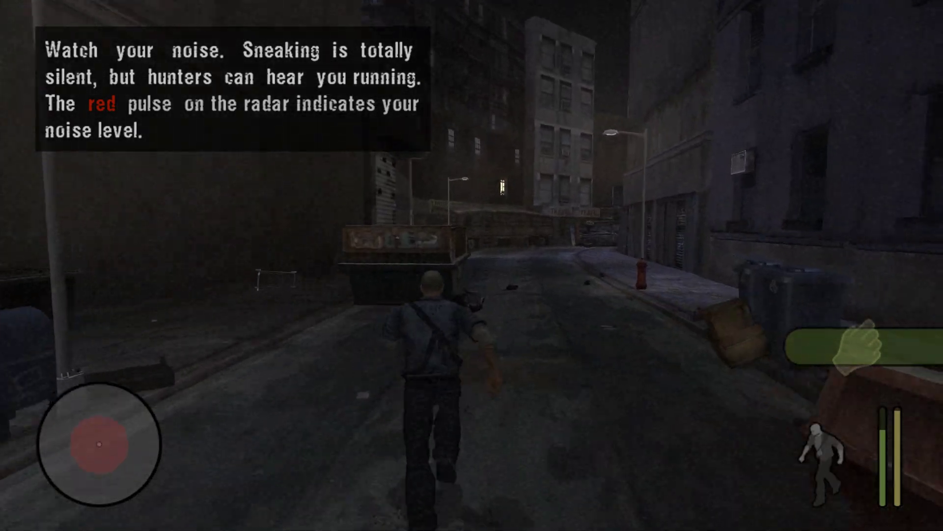
{"action": "key", "text": "w"}
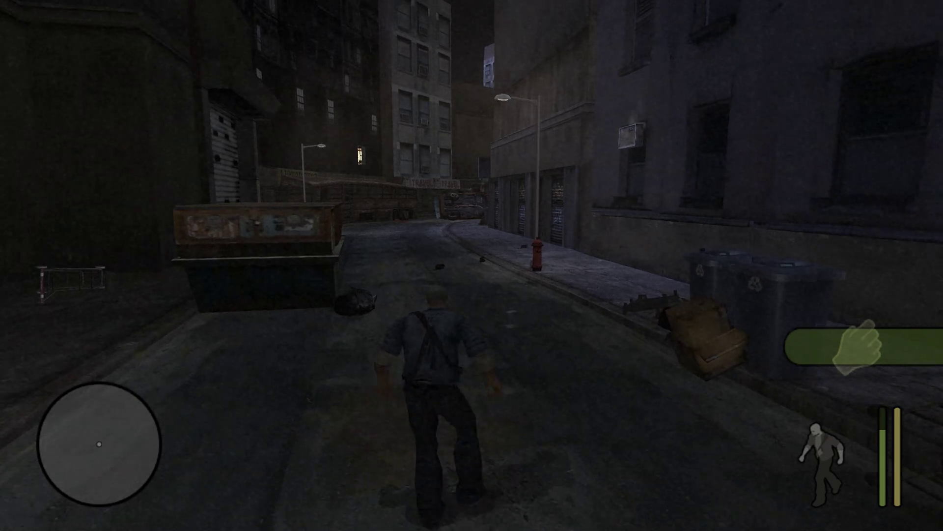
Run the character along the street, turning toward the chain-link fence and back toward the dumpster.
{"action": "key", "text": "w"}
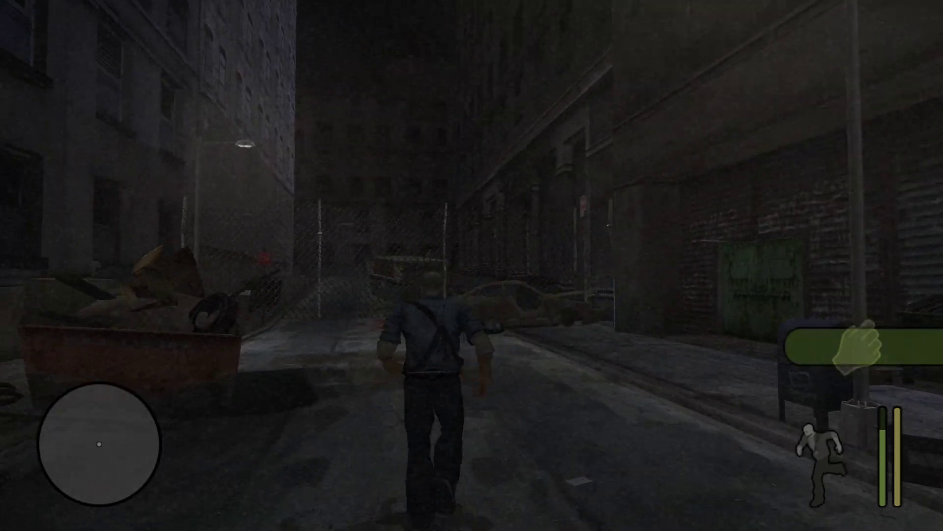
{"action": "key", "text": "w"}
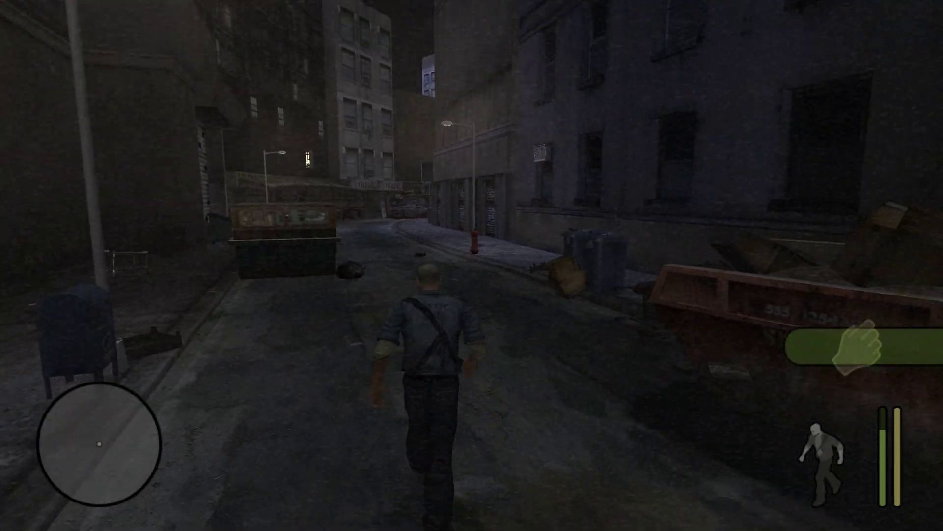
{"action": "key", "text": "w"}
Pause the game, quit to the main menu and exit Manhunt to the desktop, confirming both prompts.
{"action": "key", "text": "Escape"}
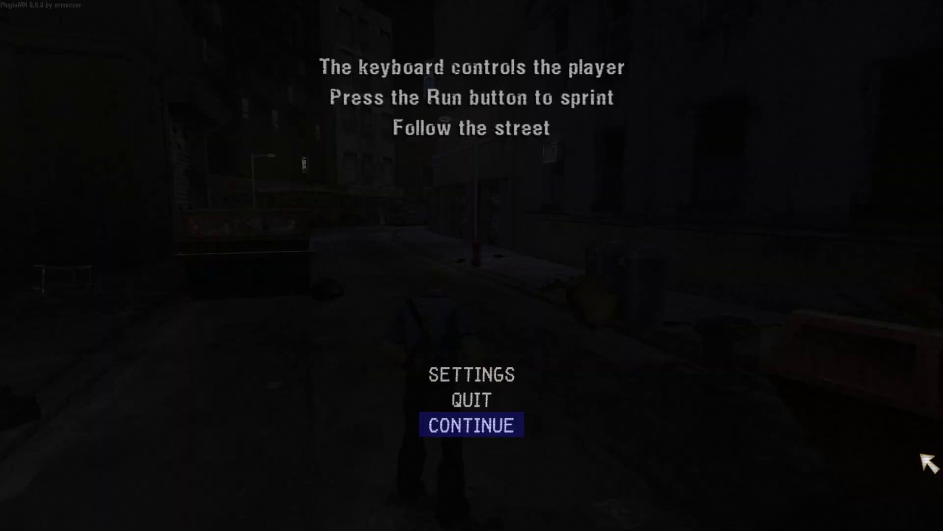
{"action": "left_click", "coordinate": [473, 396]}
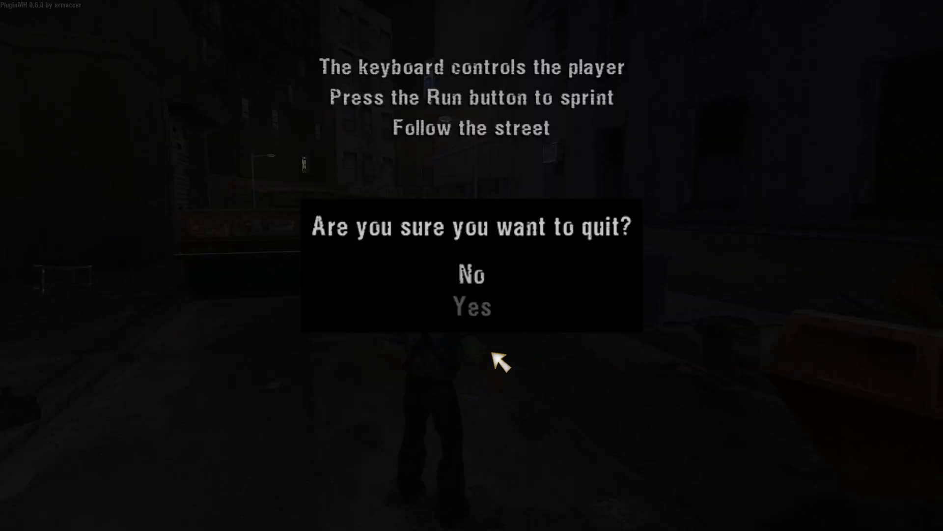
{"action": "left_click", "coordinate": [479, 311]}
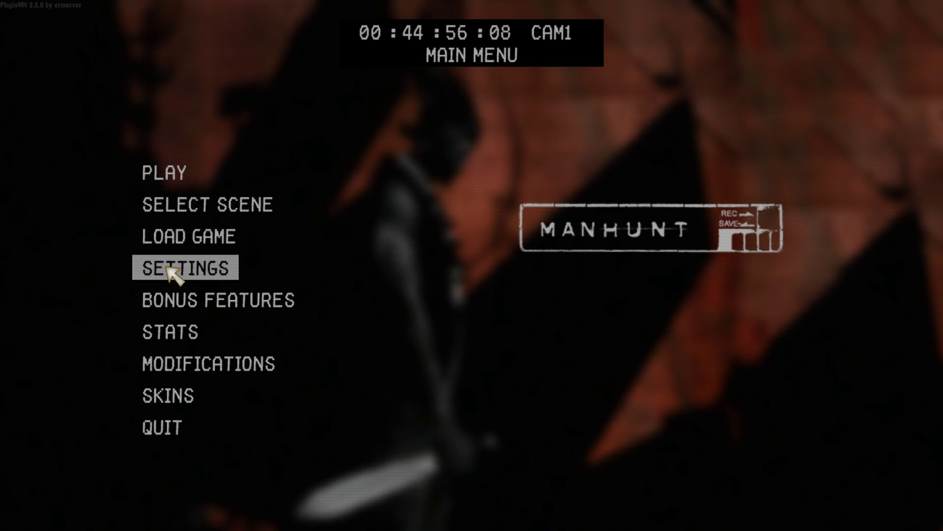
{"action": "left_click", "coordinate": [158, 426]}
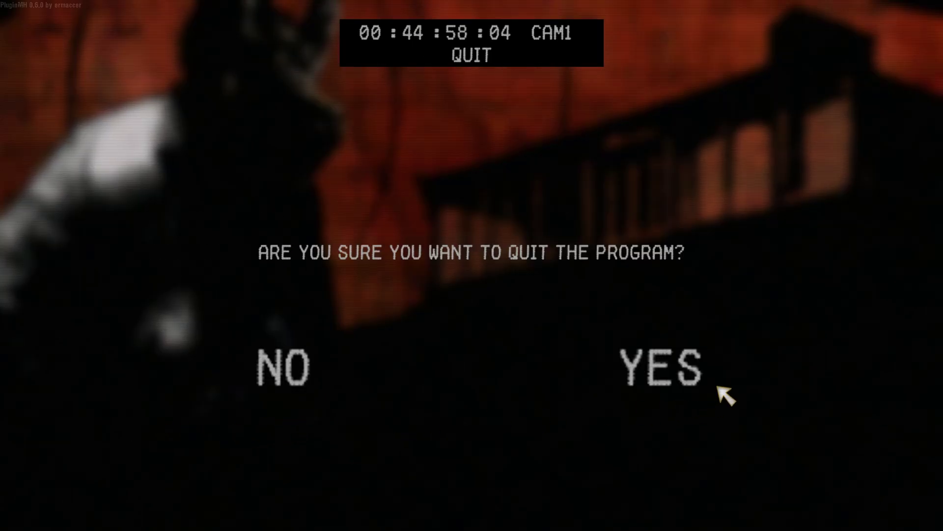
{"action": "left_click", "coordinate": [710, 388]}
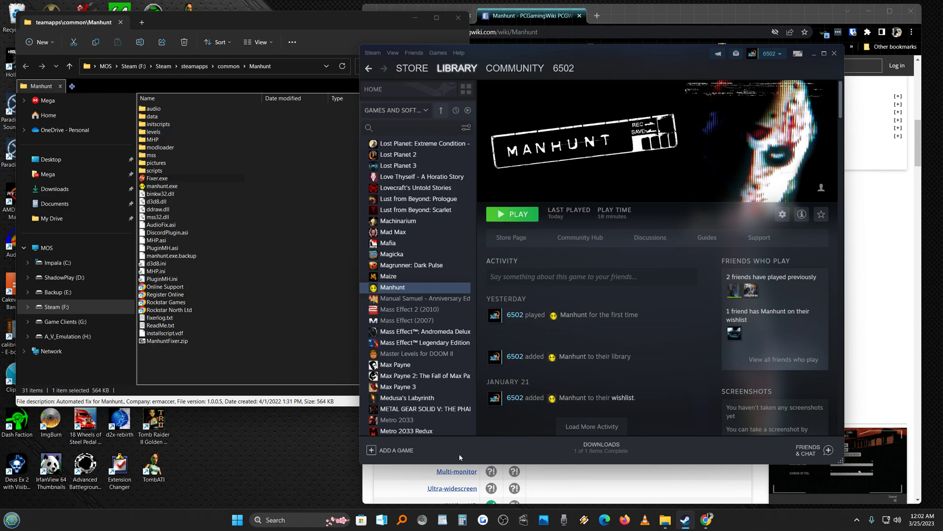
Relaunch Manhunt from the Steam library through its launcher to check startup, and exit from the main menu.
{"action": "left_click", "coordinate": [519, 215]}
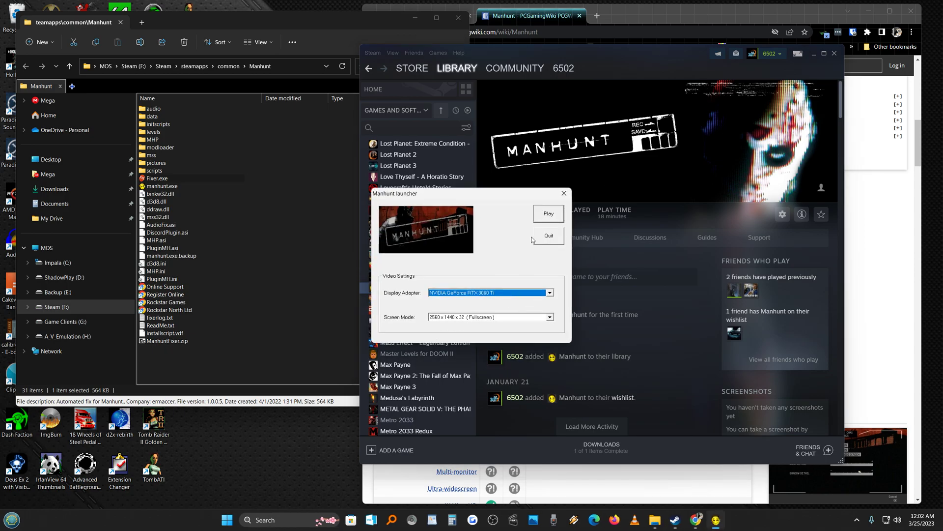
{"action": "left_click", "coordinate": [548, 219]}
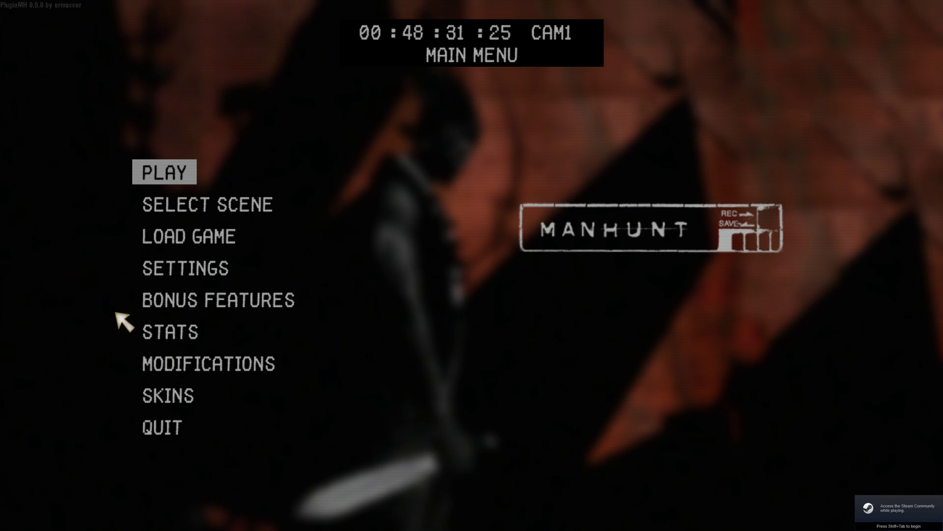
{"action": "left_click", "coordinate": [177, 426]}
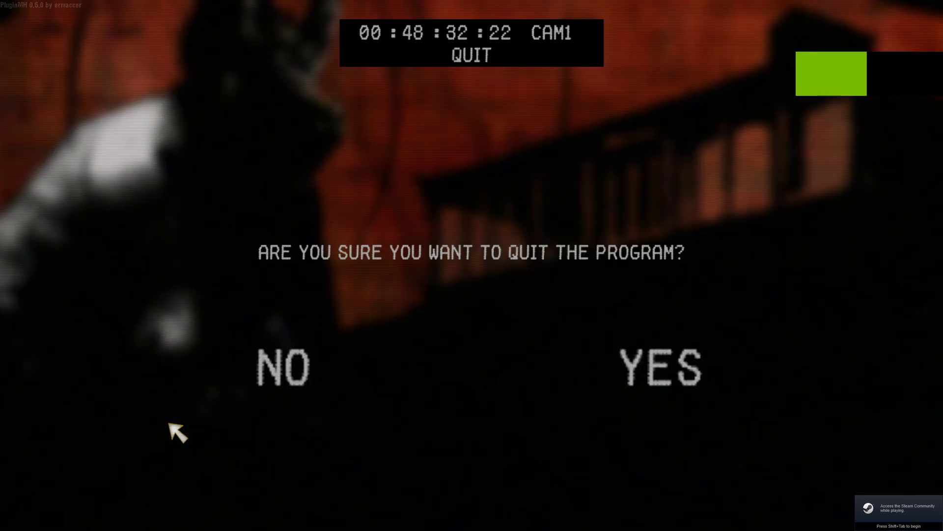
{"action": "left_click", "coordinate": [689, 388]}
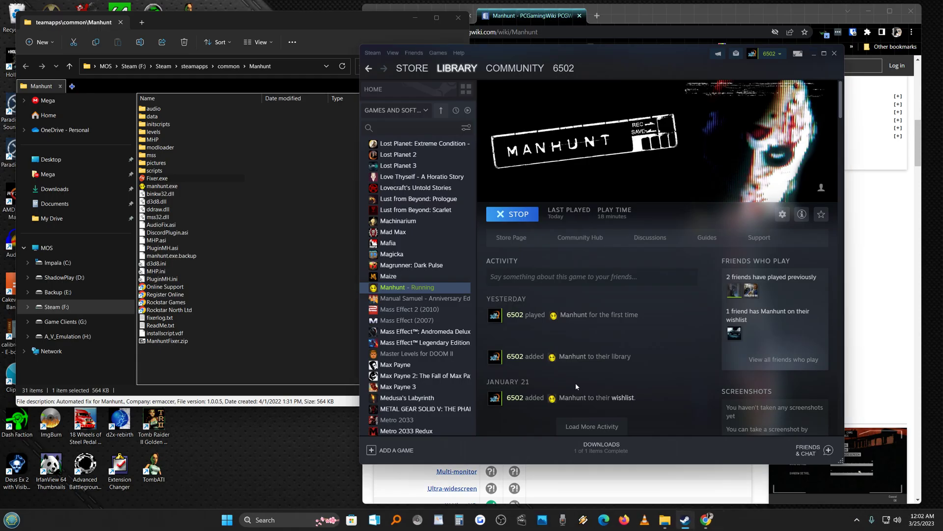
Switch to the PCGamingWiki Manhunt page in the browser and review it from Availability through the video, Widescreen and FOV sections.
{"action": "left_click", "coordinate": [544, 19]}
{"action": "scroll", "coordinate": [513, 296], "scroll_direction": "up", "scroll_amount": 10}
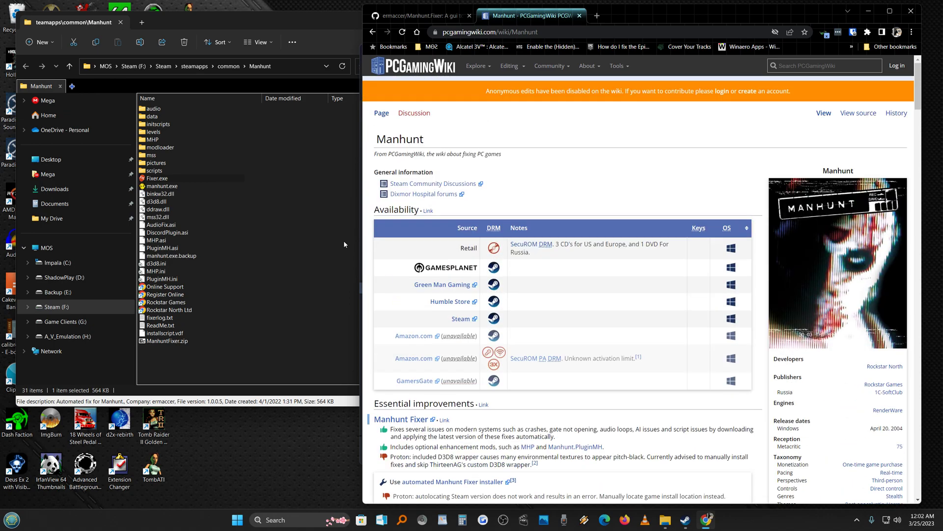
{"action": "scroll", "coordinate": [445, 326], "scroll_direction": "down", "scroll_amount": 5}
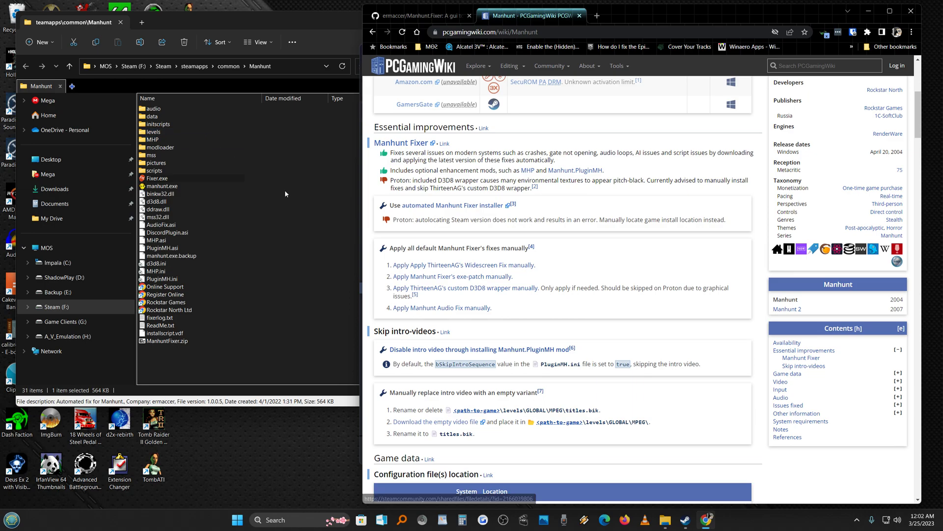
{"action": "scroll", "coordinate": [469, 232], "scroll_direction": "down", "scroll_amount": 3}
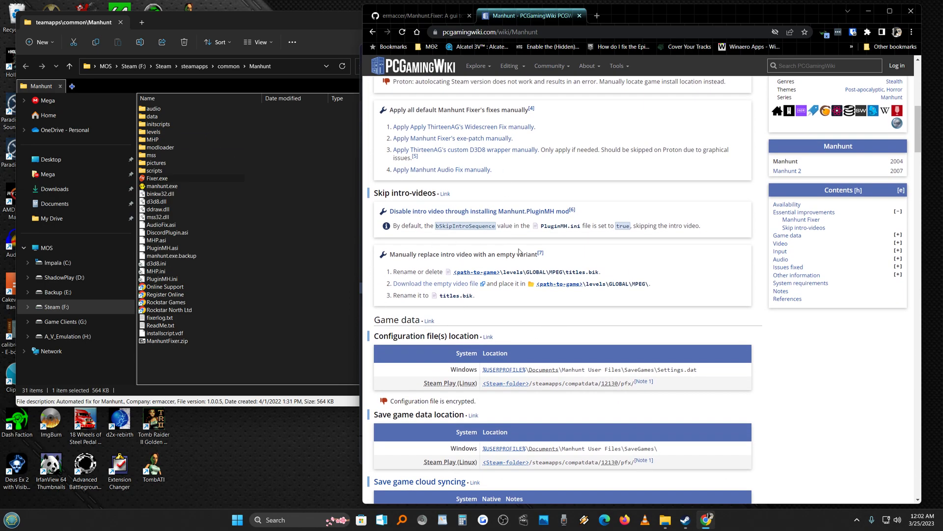
{"action": "scroll", "coordinate": [516, 275], "scroll_direction": "down", "scroll_amount": 4}
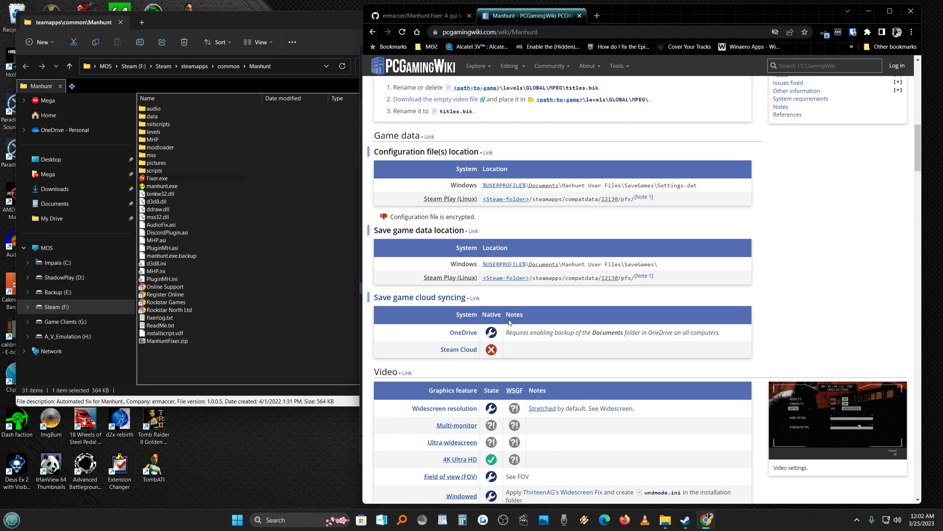
{"action": "scroll", "coordinate": [510, 322], "scroll_direction": "down", "scroll_amount": 7}
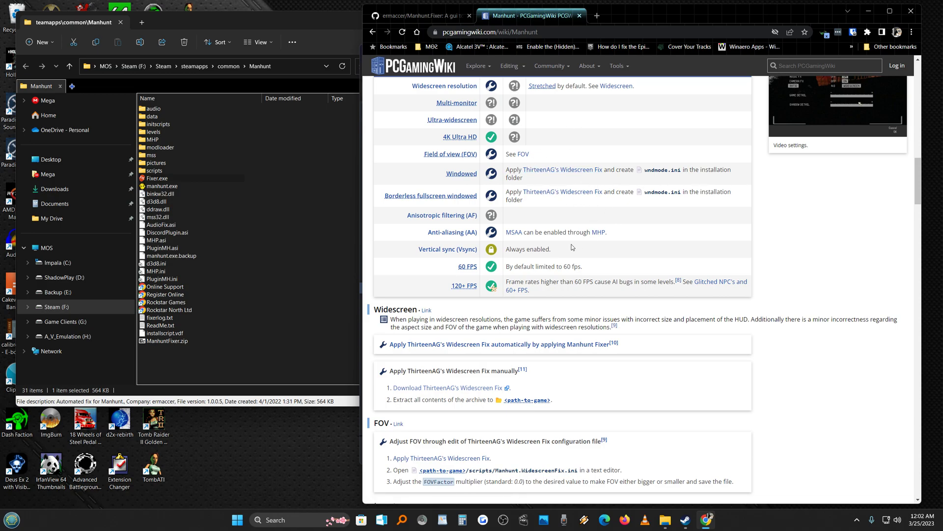
{"action": "scroll", "coordinate": [452, 367], "scroll_direction": "down", "scroll_amount": 3}
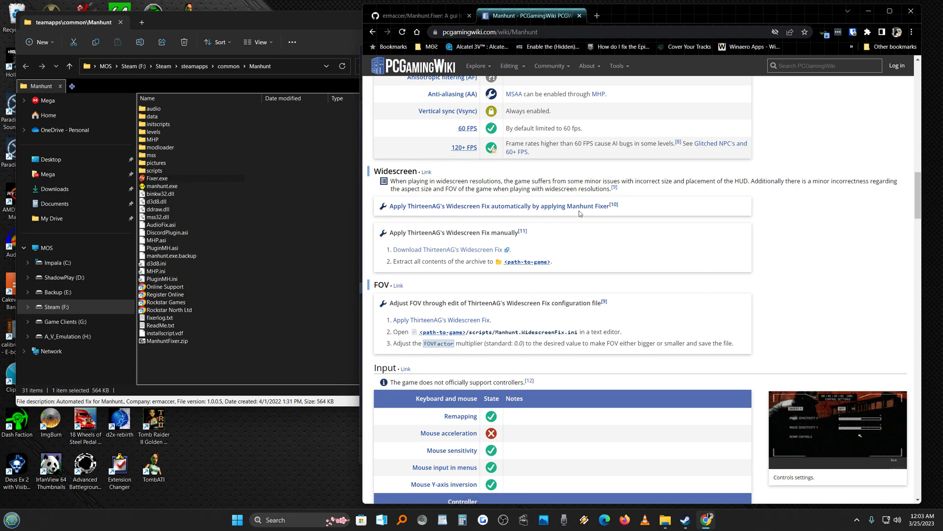
{"action": "scroll", "coordinate": [463, 316], "scroll_direction": "down", "scroll_amount": 3}
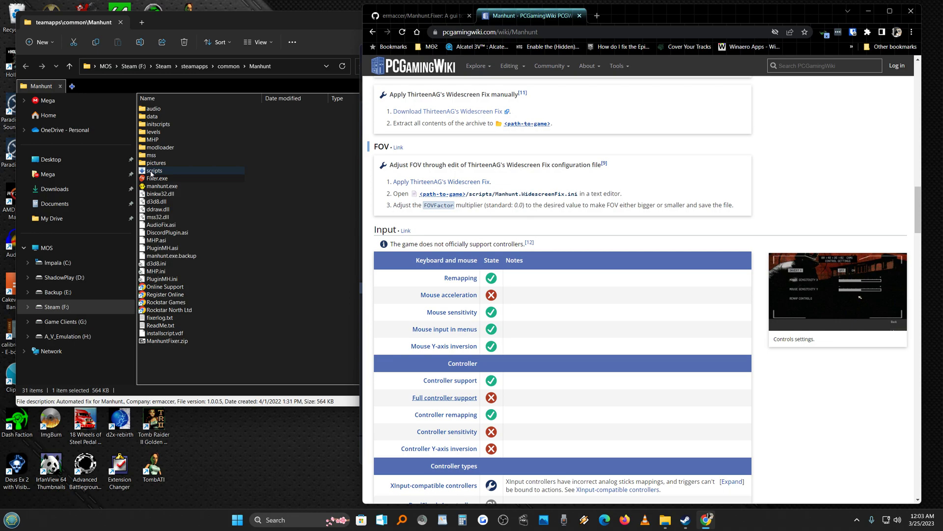
Open Manhunt.WidescreenFix.ini from the scripts folder to inspect its FOVFactor setting, close it and return to the Manhunt folder.
{"action": "double_click", "coordinate": [152, 171]}
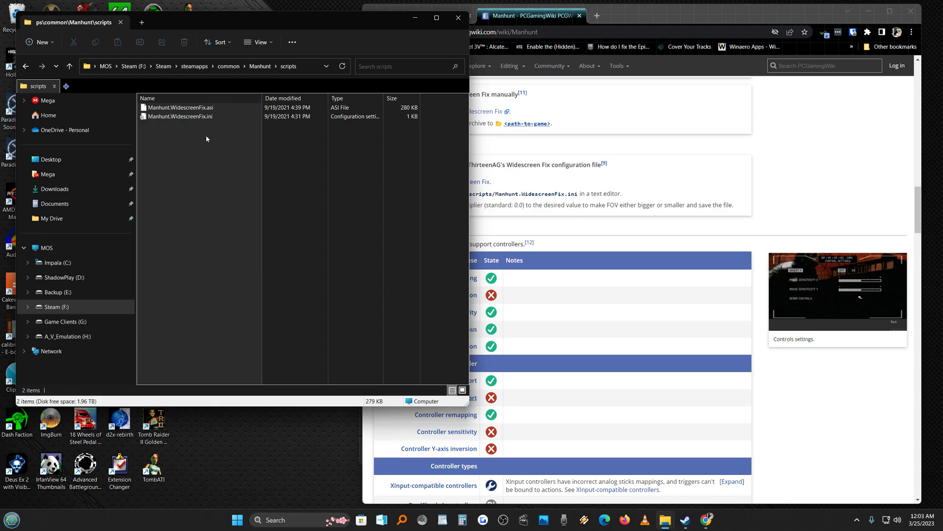
{"action": "double_click", "coordinate": [201, 117]}
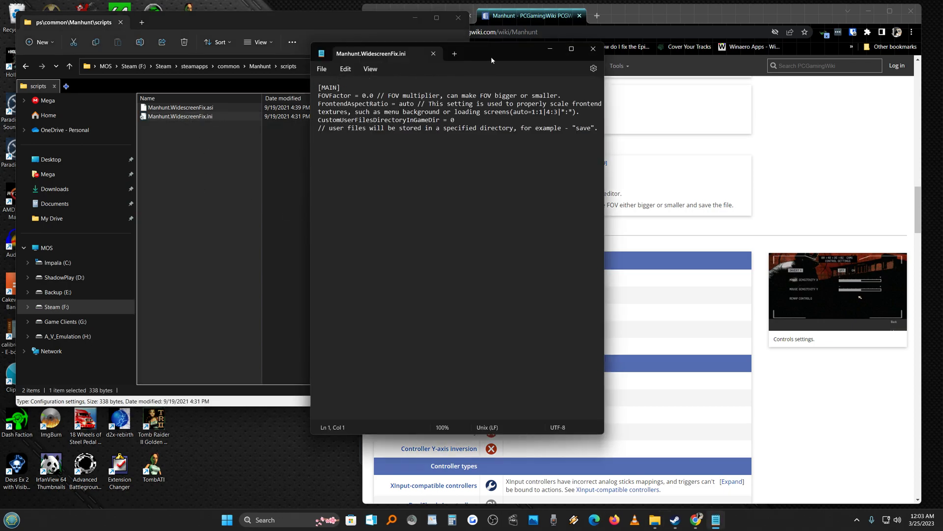
{"action": "left_click_drag", "start_coordinate": [492, 60], "coordinate": [326, 78]}
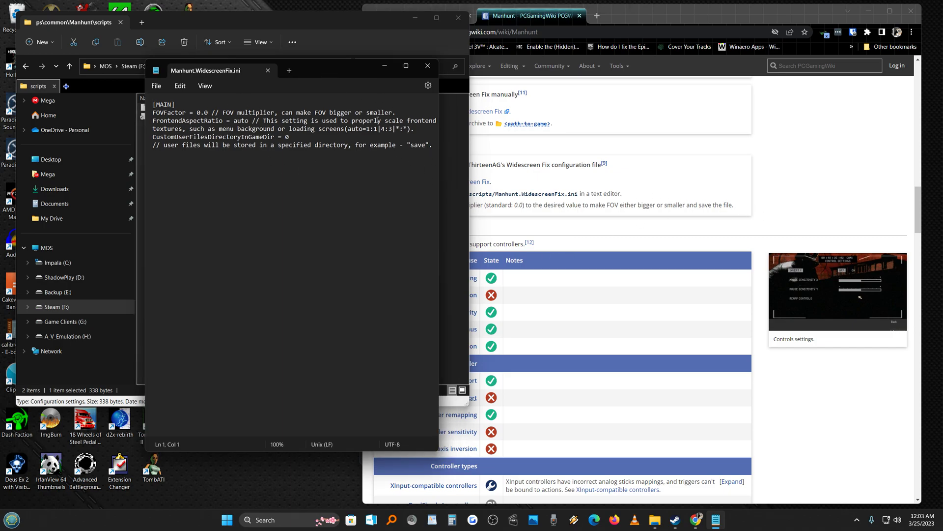
{"action": "left_click", "coordinate": [428, 66]}
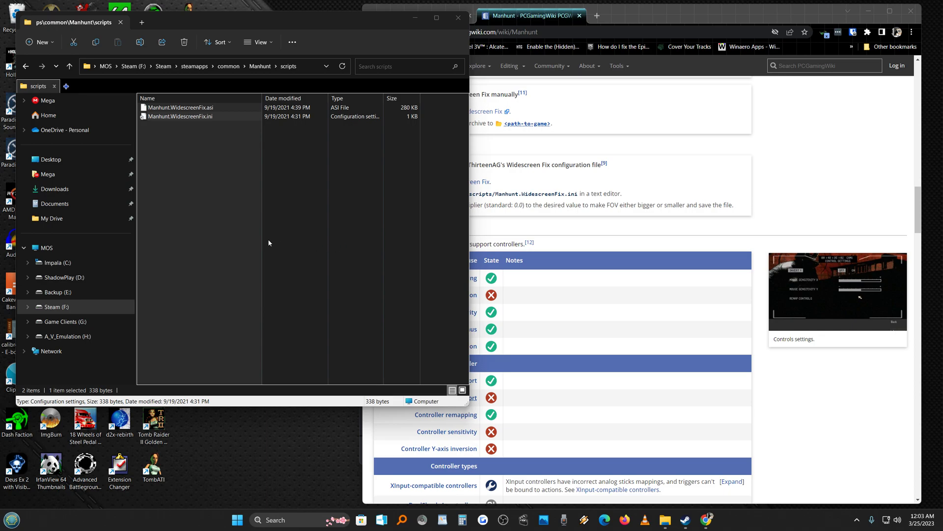
{"action": "key", "text": "alt+Up"}
{"action": "left_click", "coordinate": [300, 258]}
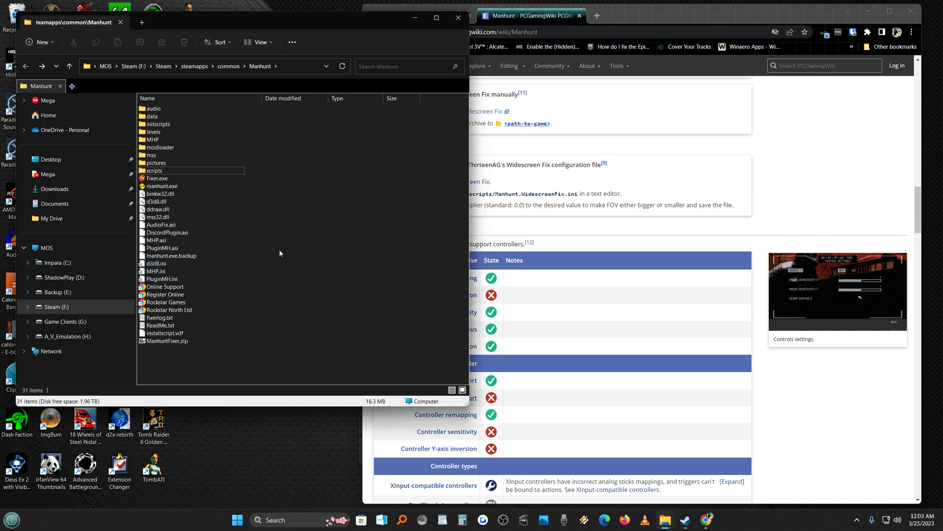
Return to the PCGamingWiki page and examine the Video features table and the Manhunt Fixer notes under Essential improvements.
{"action": "left_click", "coordinate": [741, 235]}
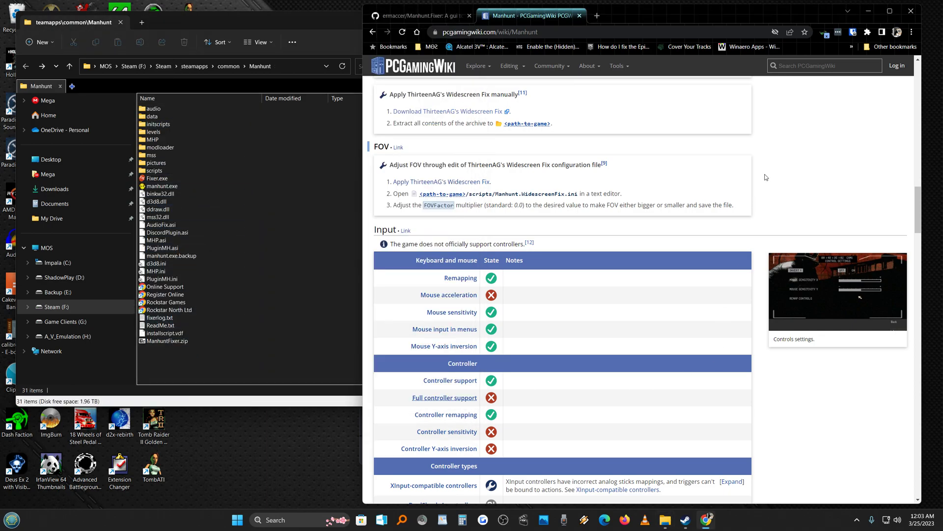
{"action": "scroll", "coordinate": [522, 344], "scroll_direction": "down", "scroll_amount": 3}
{"action": "scroll", "coordinate": [526, 315], "scroll_direction": "up", "scroll_amount": 6}
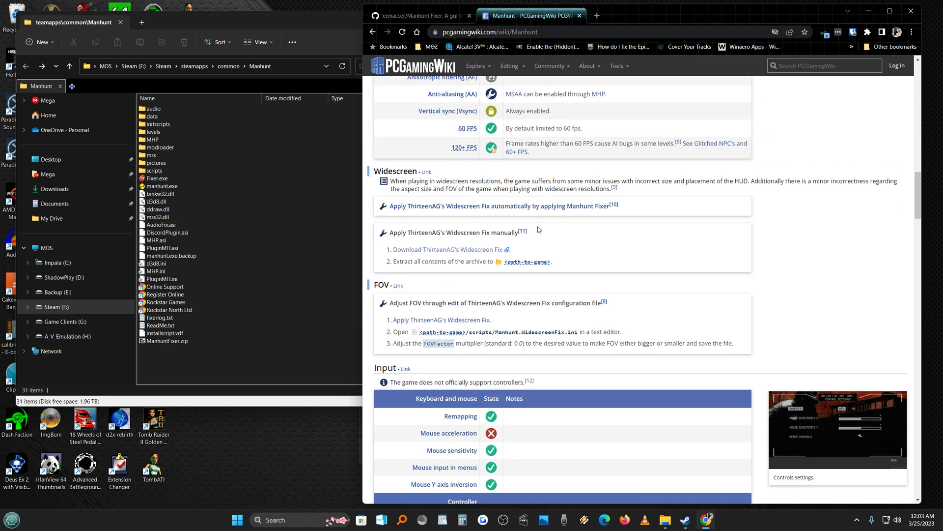
{"action": "scroll", "coordinate": [538, 228], "scroll_direction": "up", "scroll_amount": 3}
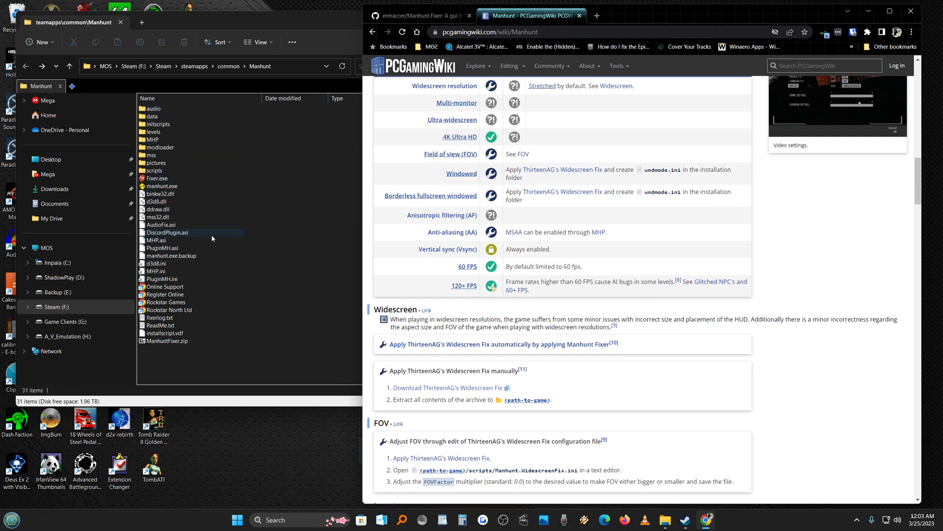
{"action": "scroll", "coordinate": [589, 345], "scroll_direction": "down", "scroll_amount": 5}
{"action": "scroll", "coordinate": [534, 318], "scroll_direction": "up", "scroll_amount": 20}
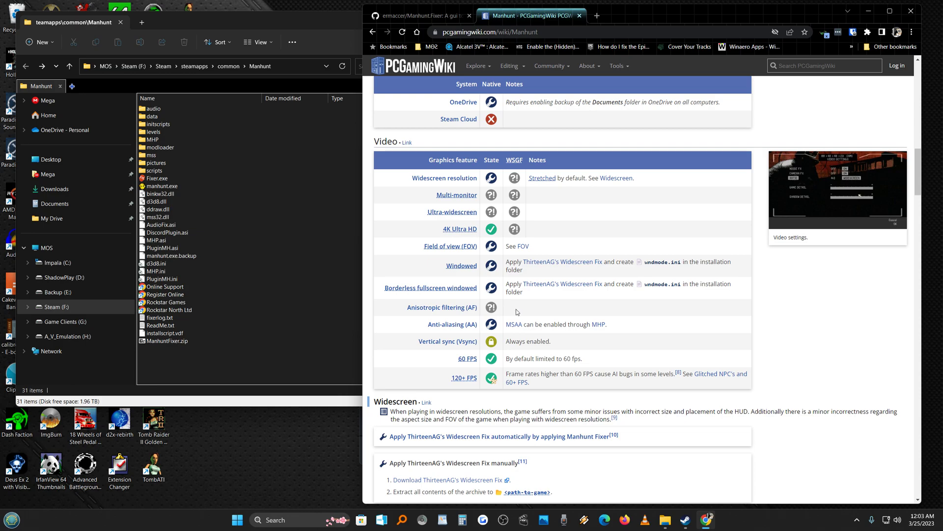
{"action": "scroll", "coordinate": [430, 230], "scroll_direction": "down", "scroll_amount": 5}
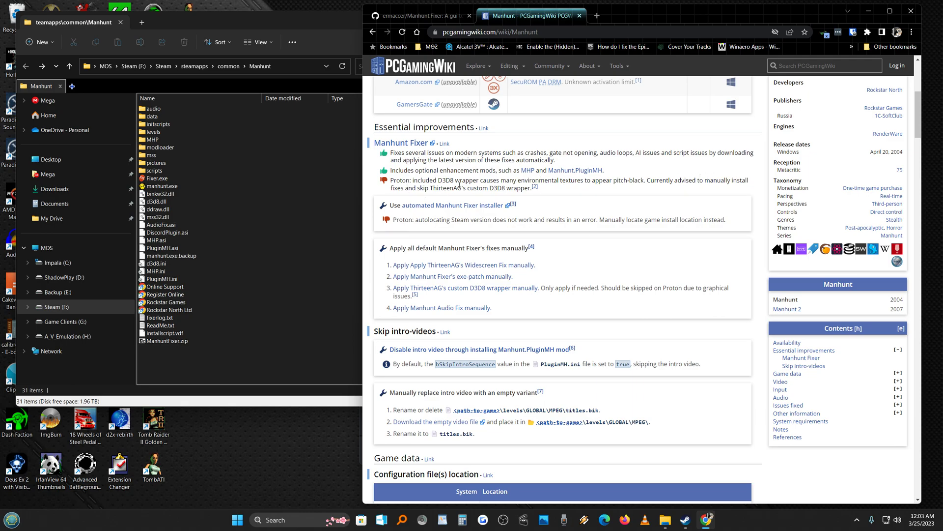
Review the wiki's game data locations, Widescreen and FOV instructions, and the Input section on mouse and controller support.
{"action": "scroll", "coordinate": [475, 309], "scroll_direction": "down", "scroll_amount": 15}
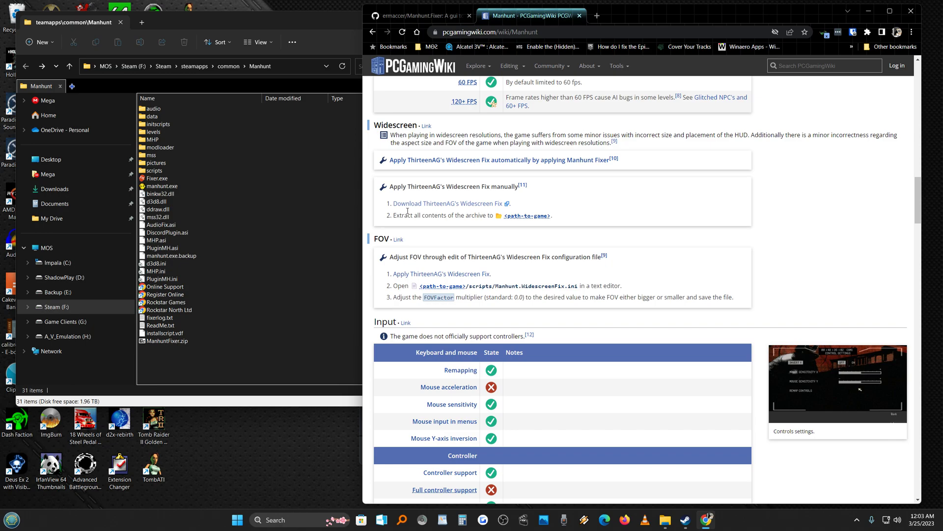
{"action": "scroll", "coordinate": [499, 292], "scroll_direction": "up", "scroll_amount": 15}
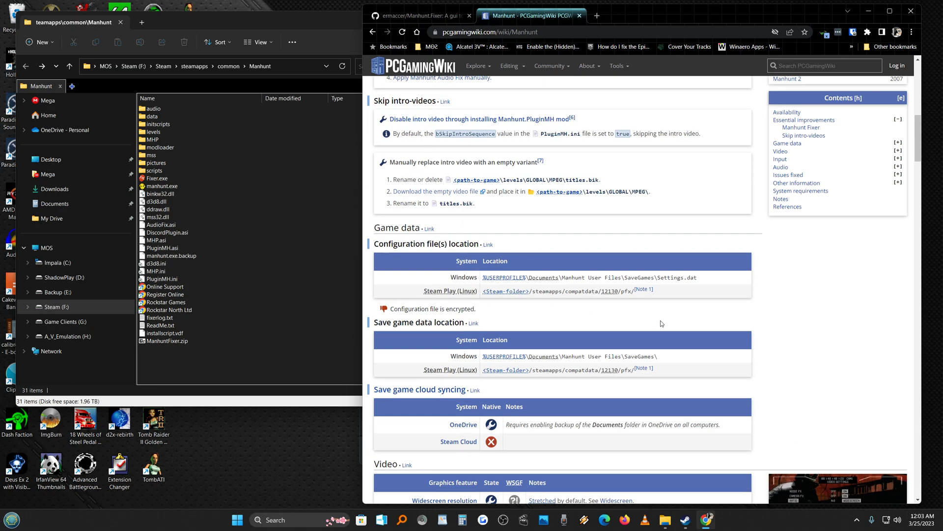
{"action": "scroll", "coordinate": [550, 261], "scroll_direction": "down", "scroll_amount": 10}
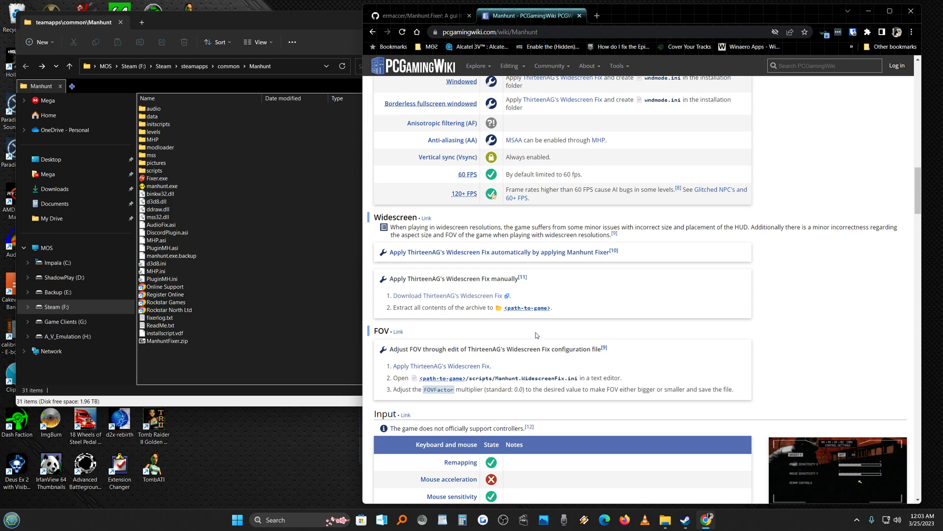
{"action": "scroll", "coordinate": [533, 324], "scroll_direction": "down", "scroll_amount": 5}
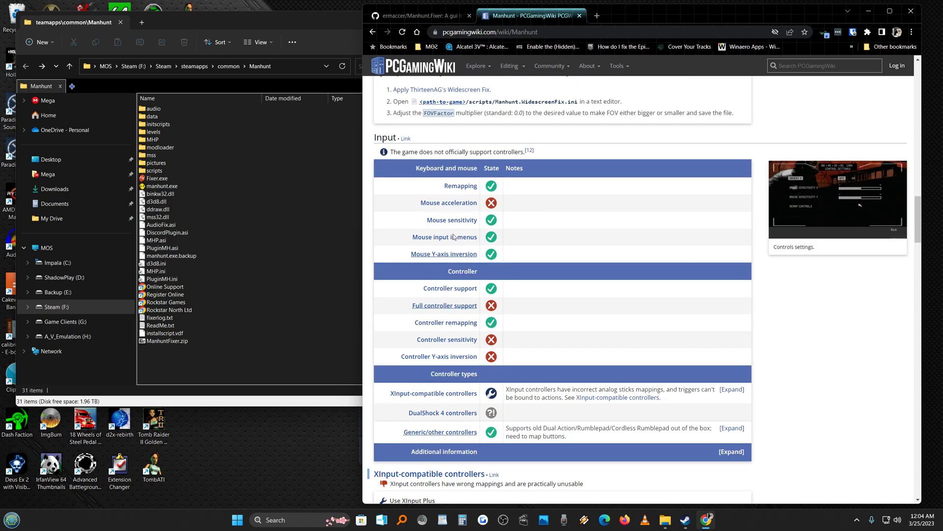
{"action": "scroll", "coordinate": [523, 363], "scroll_direction": "up", "scroll_amount": 5}
{"action": "scroll", "coordinate": [527, 347], "scroll_direction": "down", "scroll_amount": 1}
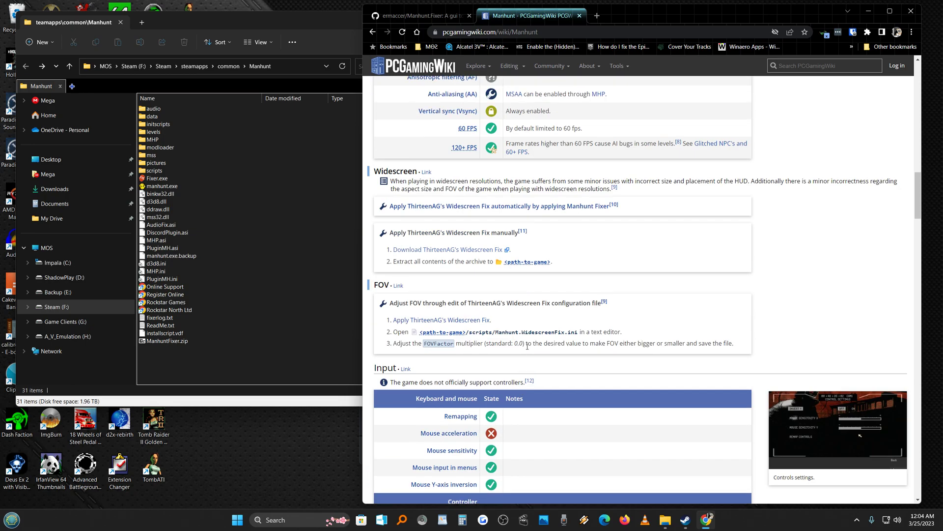
{"action": "scroll", "coordinate": [527, 347], "scroll_direction": "down", "scroll_amount": 5}
{"action": "scroll", "coordinate": [527, 346], "scroll_direction": "up", "scroll_amount": 4}
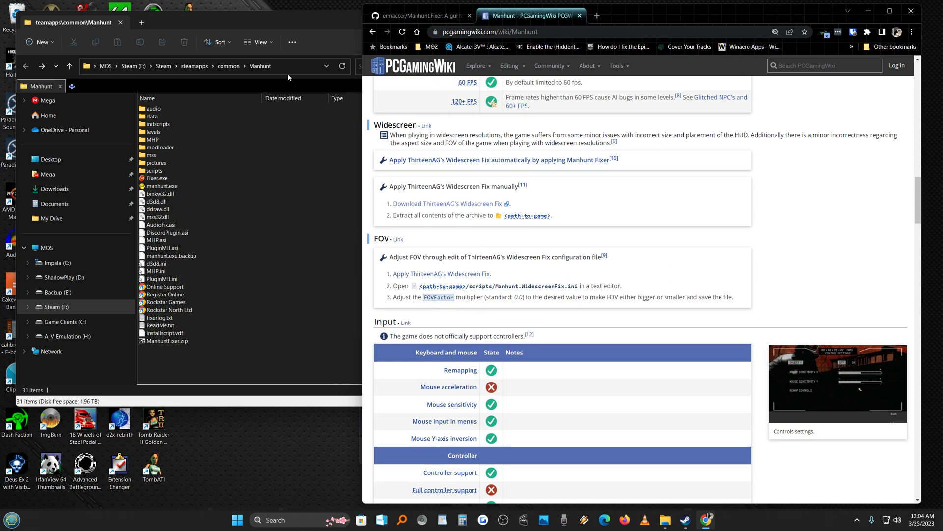
{"action": "scroll", "coordinate": [553, 364], "scroll_direction": "down", "scroll_amount": 5}
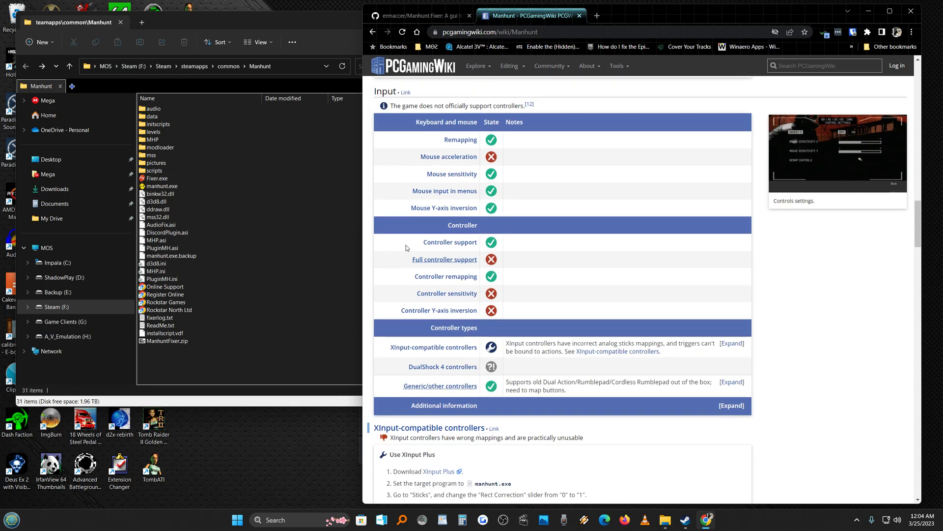
Read the wiki's XInput-compatible controllers instructions, follow its XInput Plus download link and look through that page down to the controller state section.
{"action": "scroll", "coordinate": [449, 182], "scroll_direction": "down", "scroll_amount": 5}
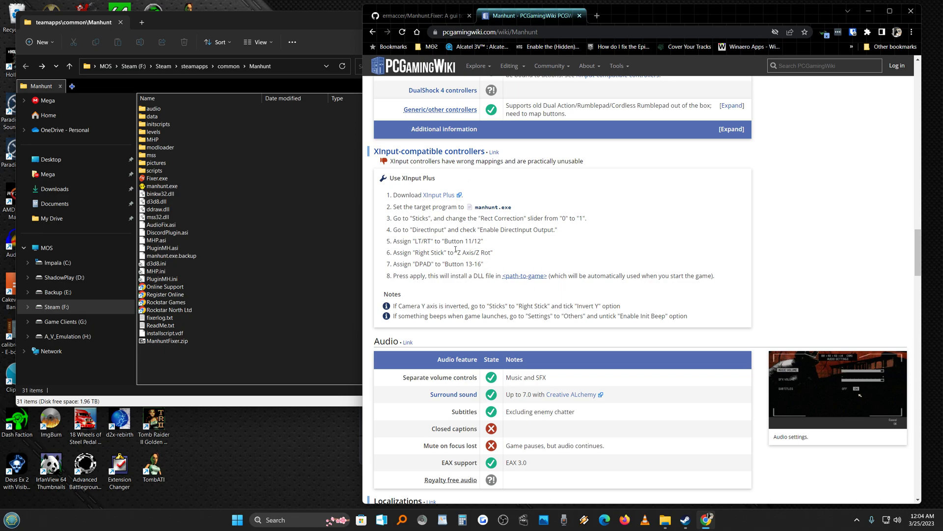
{"action": "left_click", "coordinate": [445, 196]}
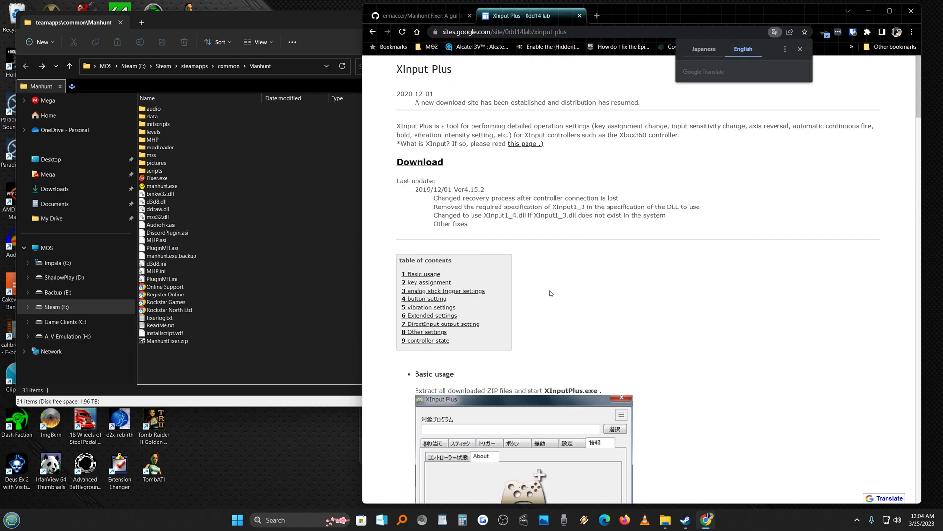
{"action": "scroll", "coordinate": [551, 293], "scroll_direction": "down", "scroll_amount": 3}
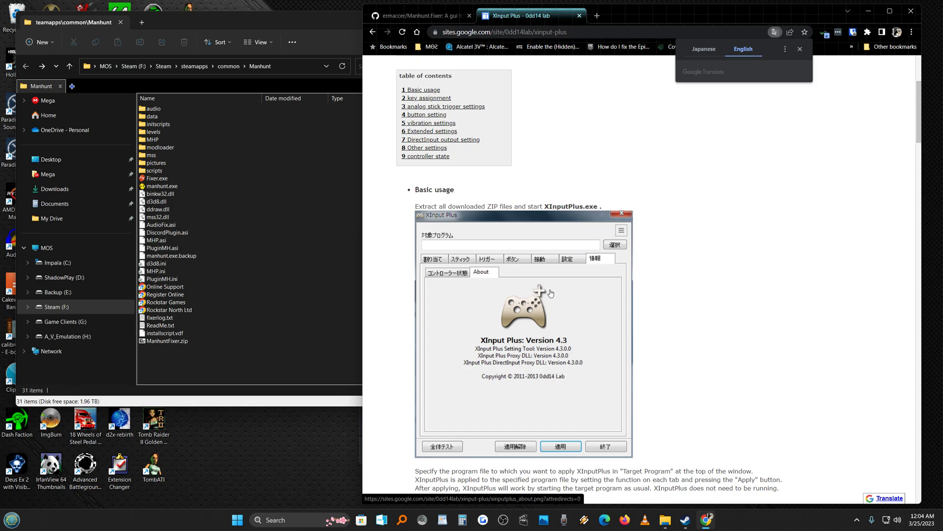
{"action": "scroll", "coordinate": [551, 294], "scroll_direction": "down", "scroll_amount": 5}
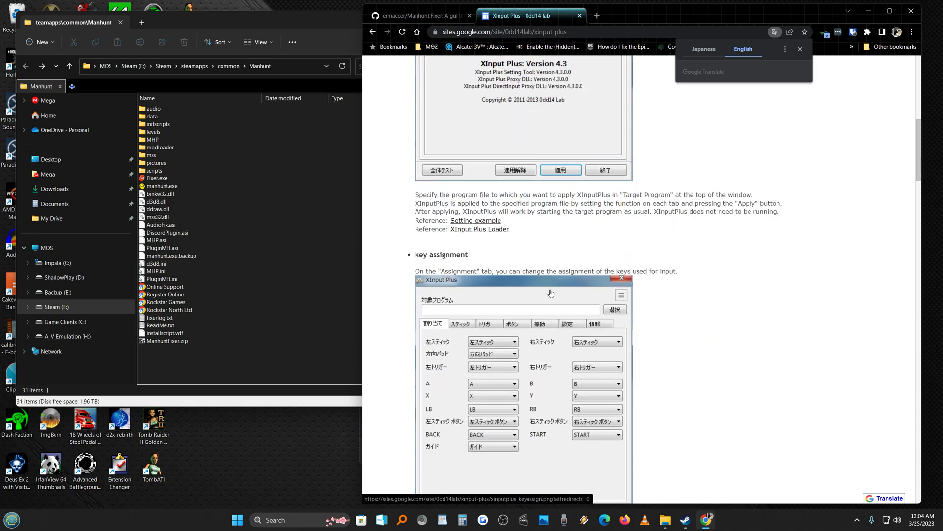
{"action": "scroll", "coordinate": [551, 294], "scroll_direction": "down", "scroll_amount": 8}
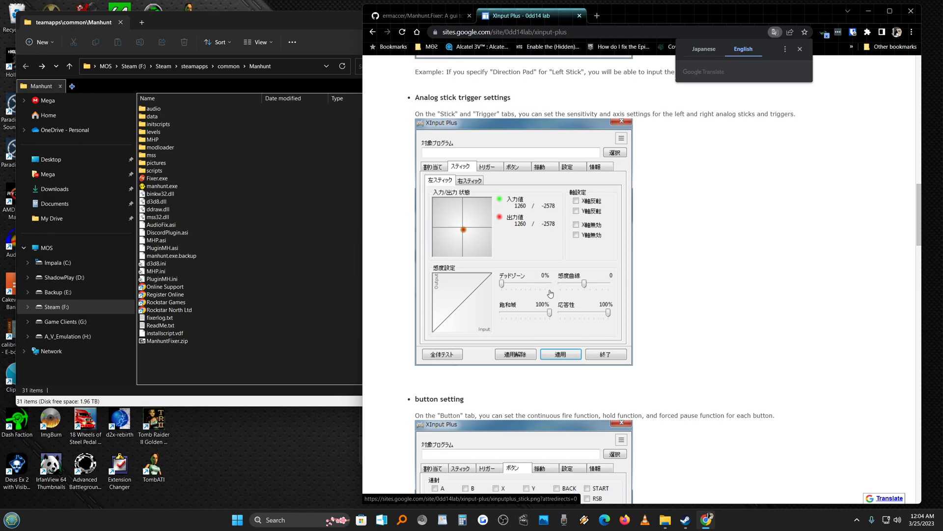
{"action": "scroll", "coordinate": [551, 294], "scroll_direction": "down", "scroll_amount": 8}
{"action": "scroll", "coordinate": [551, 293], "scroll_direction": "down", "scroll_amount": 8}
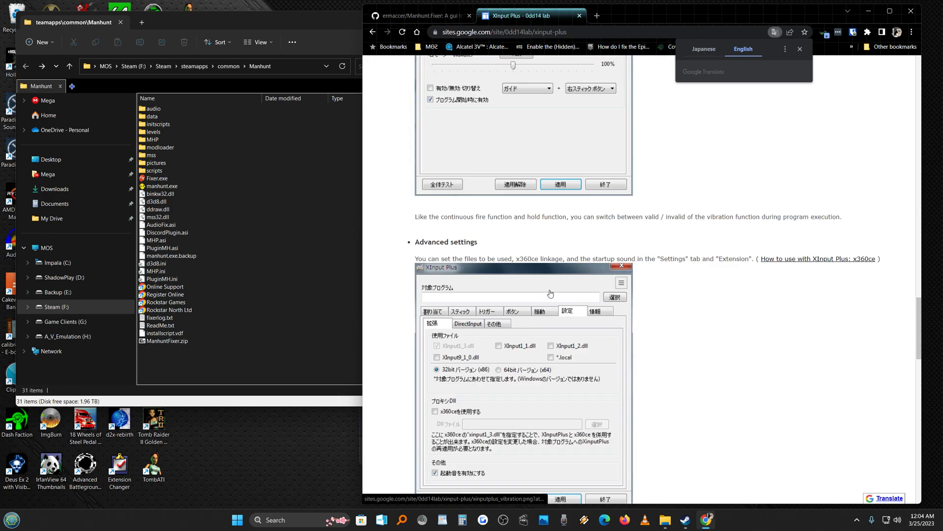
{"action": "scroll", "coordinate": [551, 293], "scroll_direction": "down", "scroll_amount": 8}
{"action": "scroll", "coordinate": [550, 293], "scroll_direction": "down", "scroll_amount": 5}
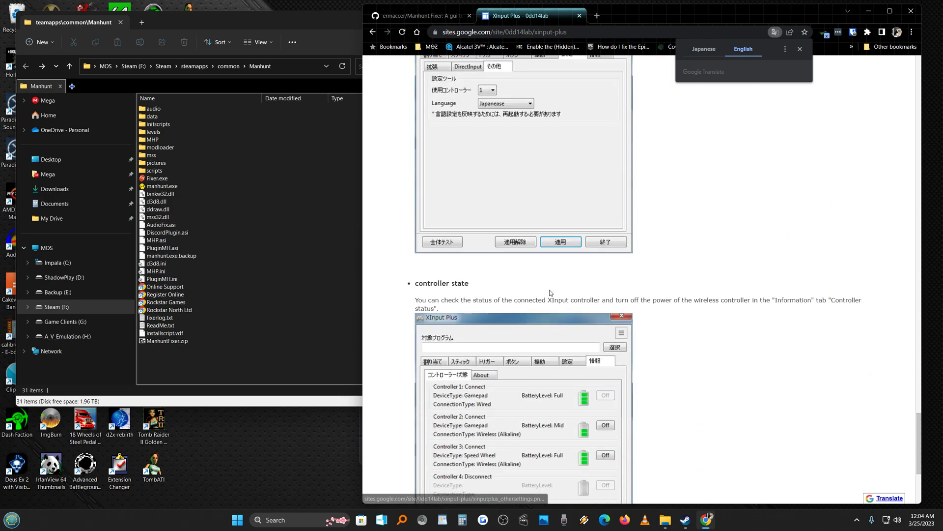
Return to the PCGamingWiki Manhunt page and review its Audio, Localizations and Issues fixed sections, including the exe-patch instructions.
{"action": "key", "text": "alt+Left"}
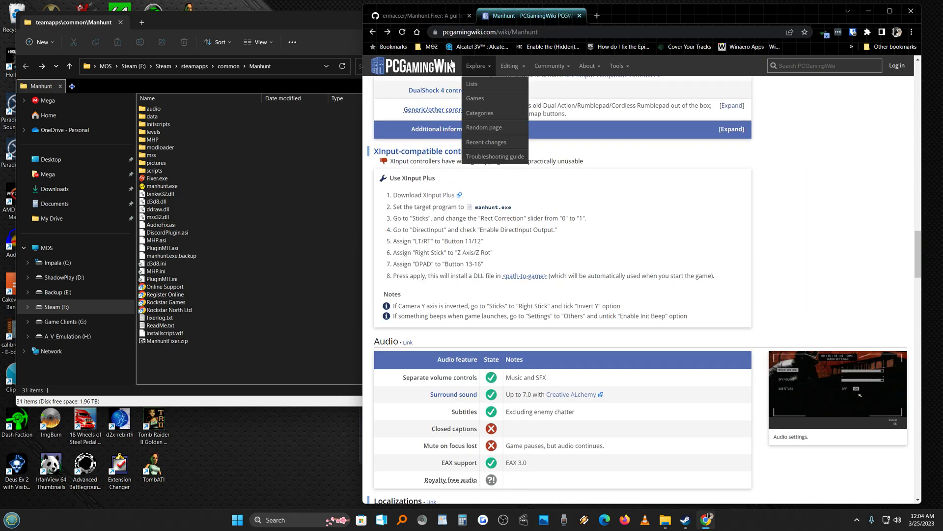
{"action": "scroll", "coordinate": [618, 257], "scroll_direction": "down", "scroll_amount": 6}
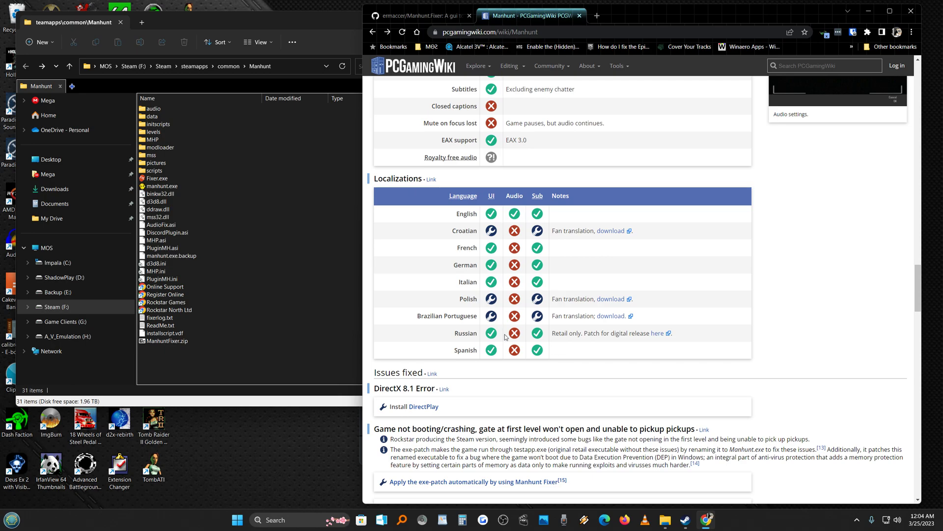
{"action": "scroll", "coordinate": [509, 340], "scroll_direction": "down", "scroll_amount": 5}
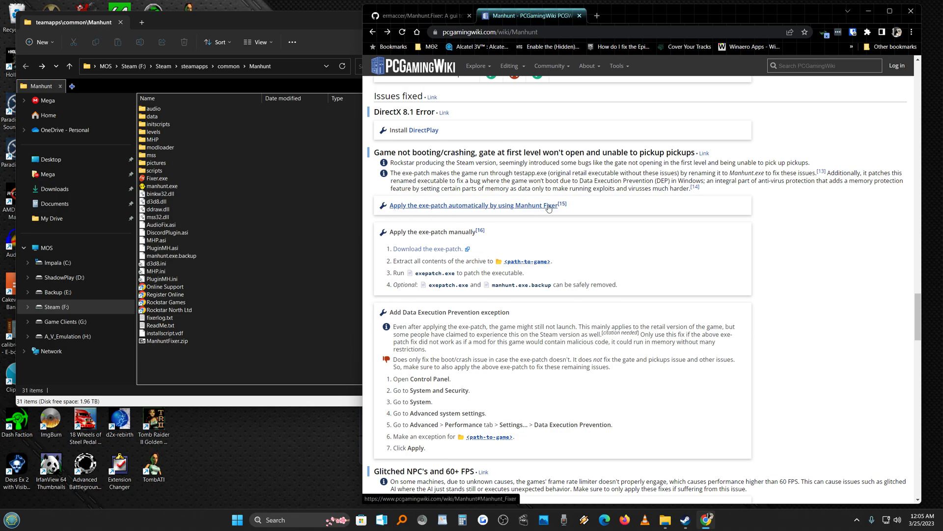
Switch to the Manhunt.Fixer GitHub repository and look over its README, including the Enhancements table and Credits.
{"action": "key", "text": "ctrl+shift+Tab"}
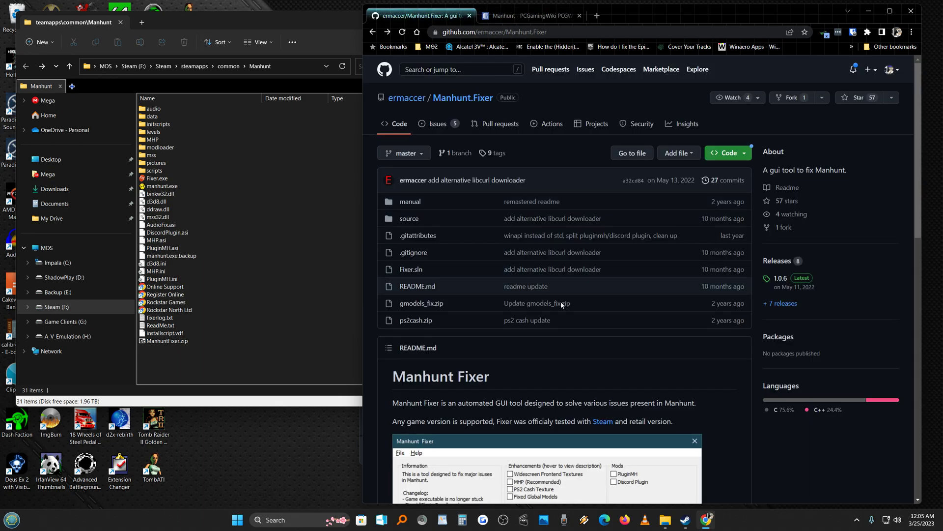
{"action": "left_click", "coordinate": [264, 199]}
{"action": "left_click", "coordinate": [733, 8]}
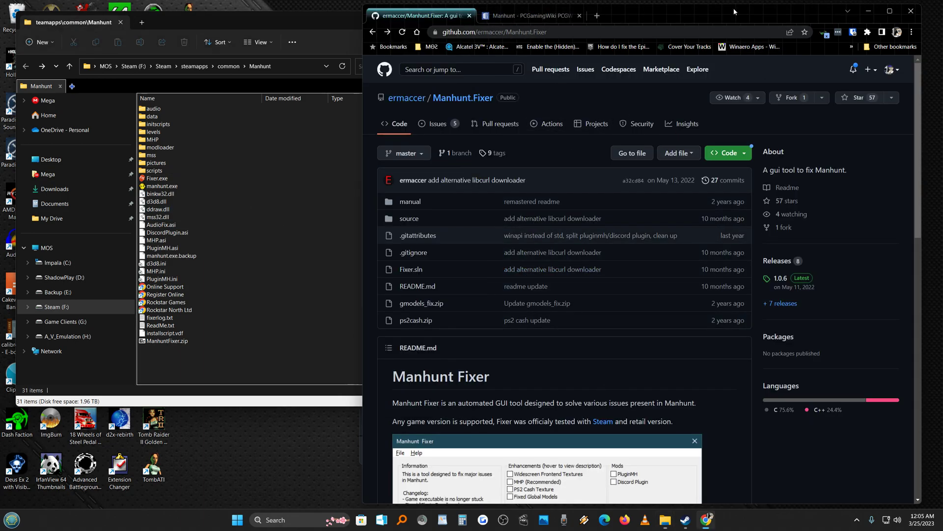
{"action": "left_click", "coordinate": [533, 19]}
{"action": "left_click", "coordinate": [420, 15]}
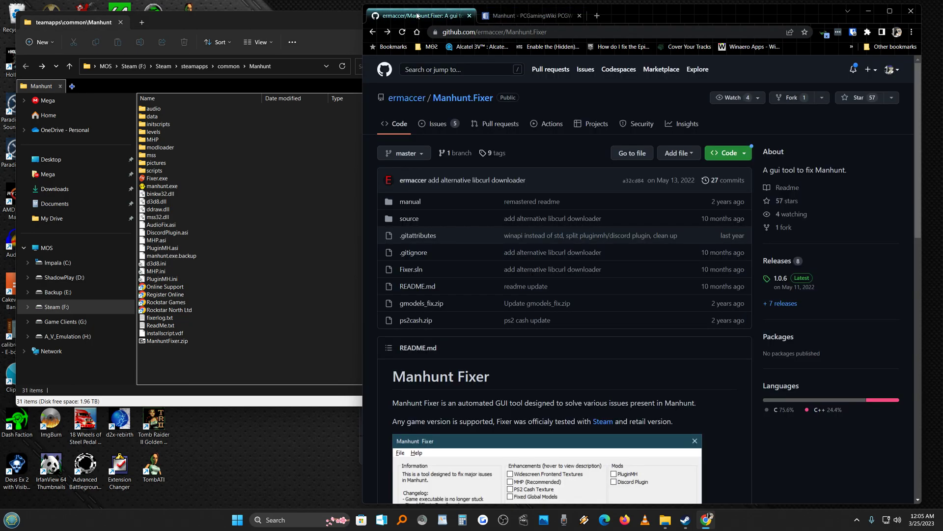
{"action": "scroll", "coordinate": [445, 244], "scroll_direction": "down", "scroll_amount": 14}
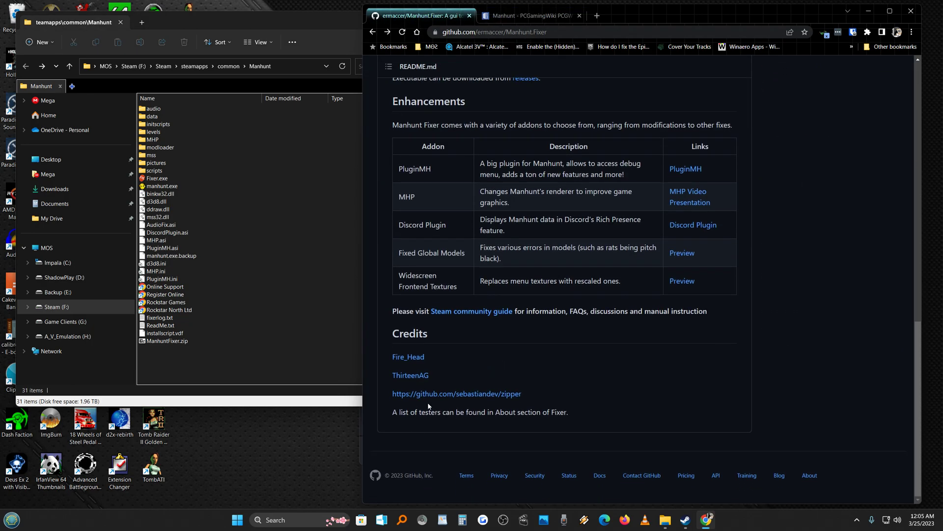
{"action": "scroll", "coordinate": [502, 355], "scroll_direction": "up", "scroll_amount": 5}
{"action": "scroll", "coordinate": [491, 349], "scroll_direction": "up", "scroll_amount": 10}
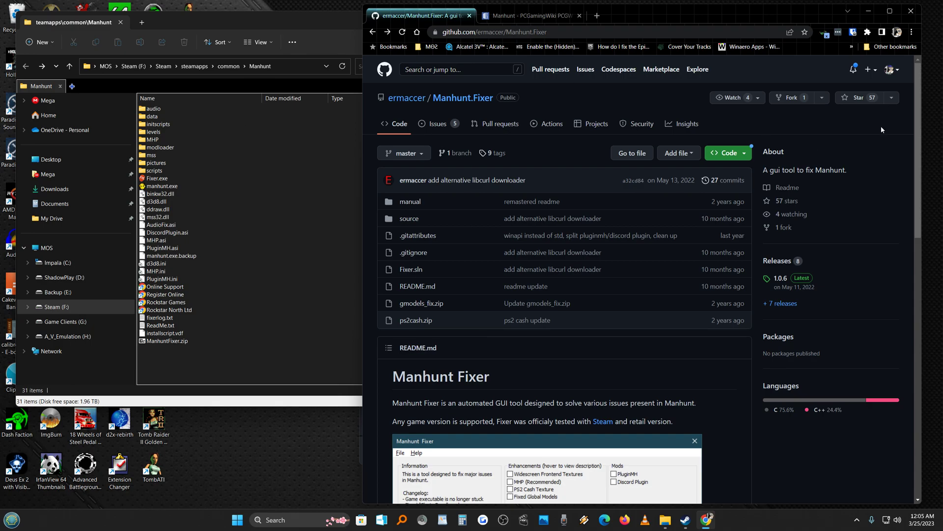
Minimize the browser and the Manhunt folder window, and move the Steam library window closer to the middle of the desktop.
{"action": "left_click_drag", "start_coordinate": [363, 272], "coordinate": [469, 269]}
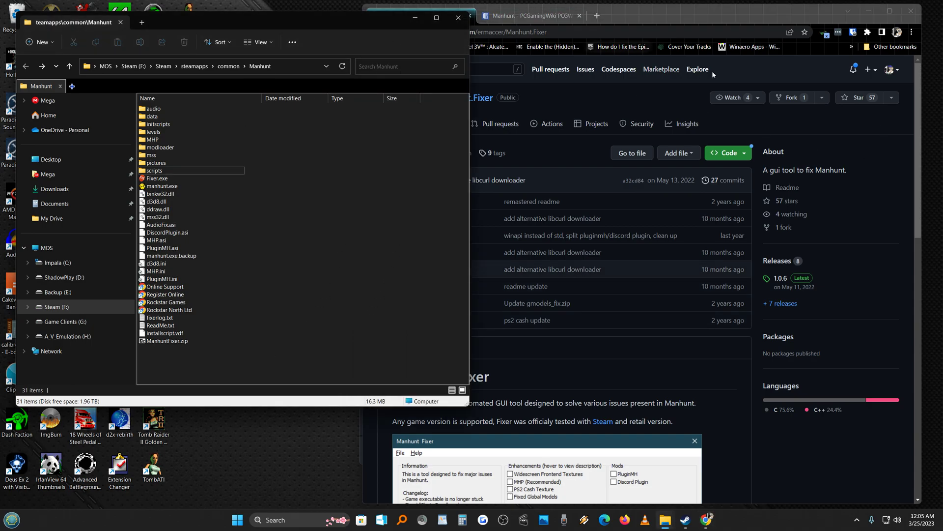
{"action": "left_click", "coordinate": [797, 71]}
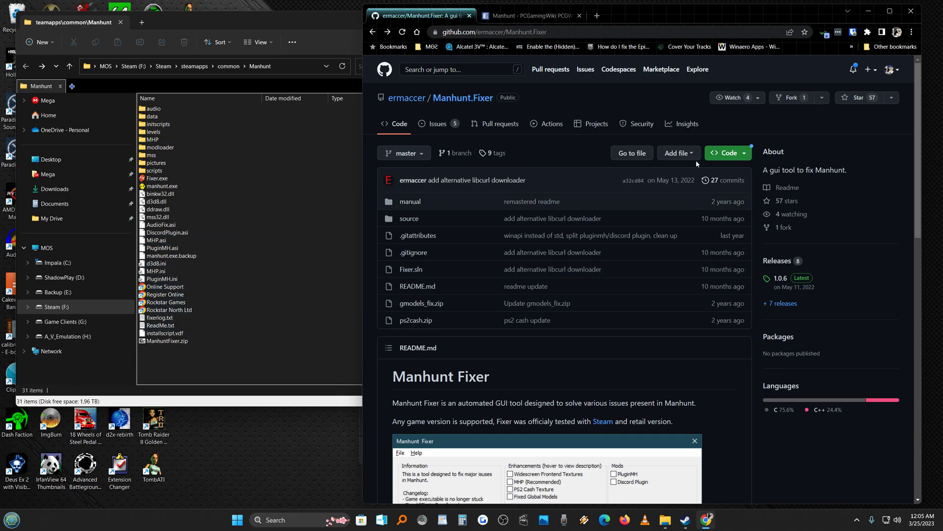
{"action": "left_click", "coordinate": [868, 11]}
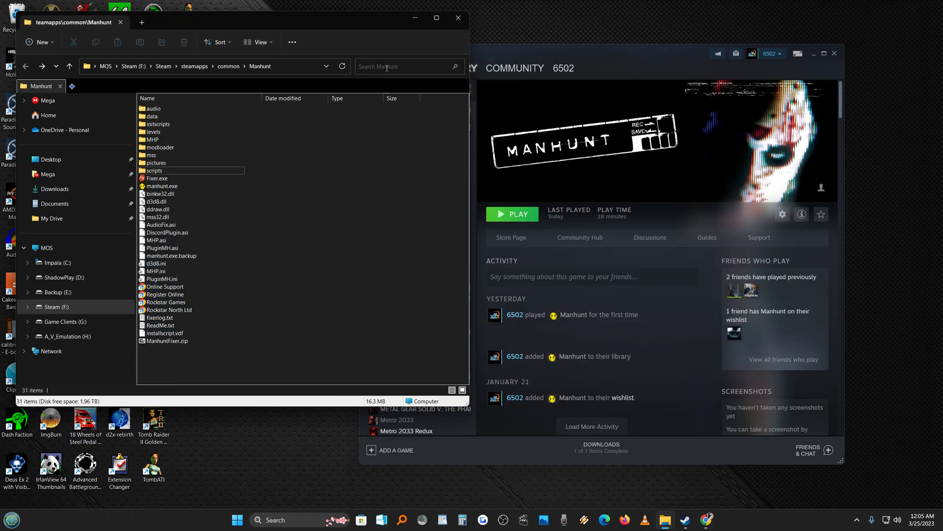
{"action": "left_click", "coordinate": [413, 17]}
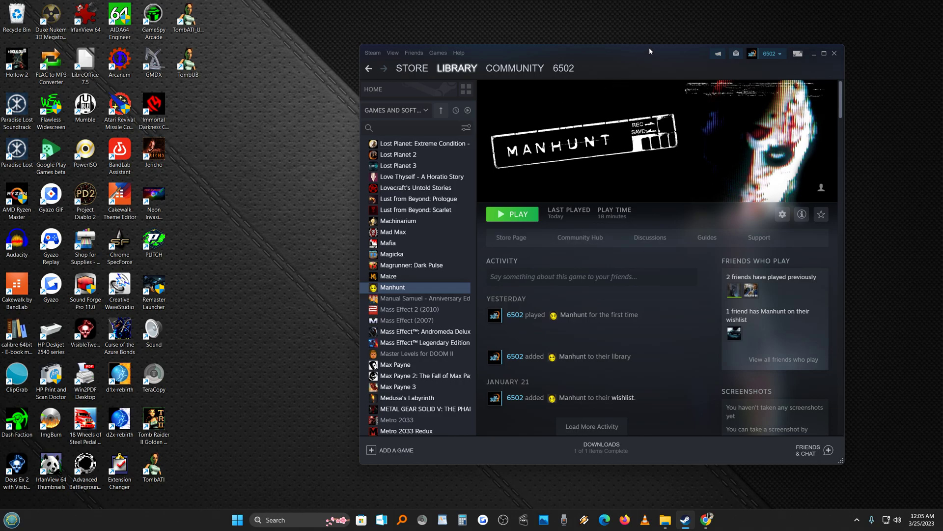
{"action": "left_click_drag", "start_coordinate": [650, 51], "coordinate": [518, 29]}
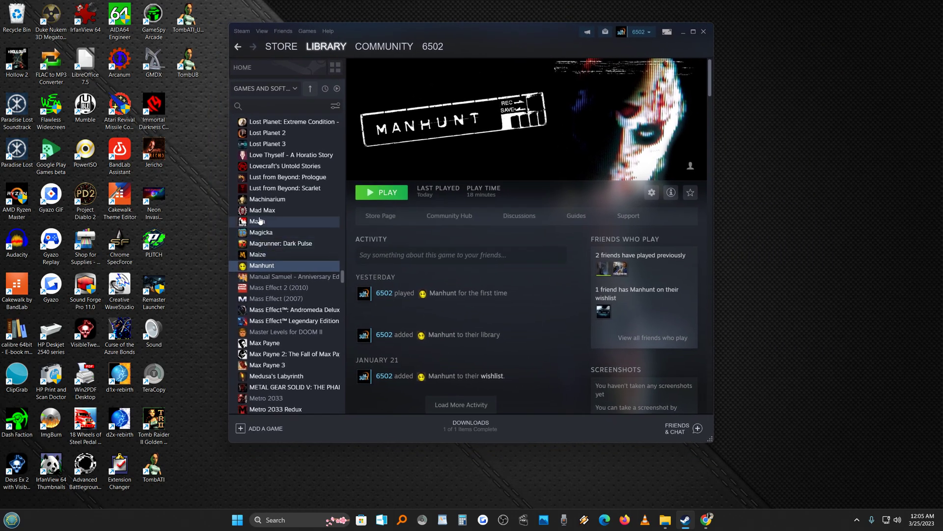